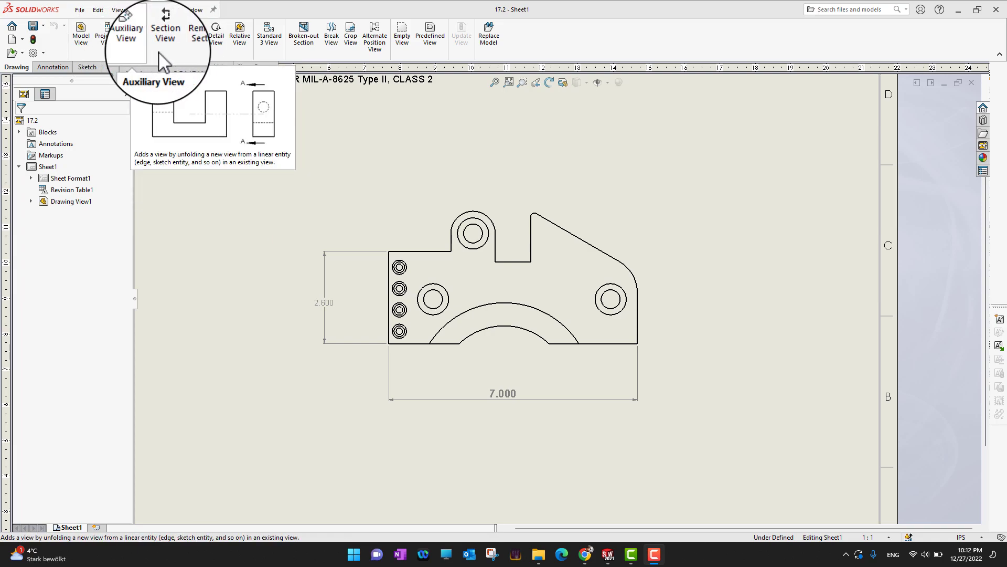
- Delete the existing dimensioned front view of the bracket from the sheet, confirming the removal
{"action": "left_click", "coordinate": [214, 52]}
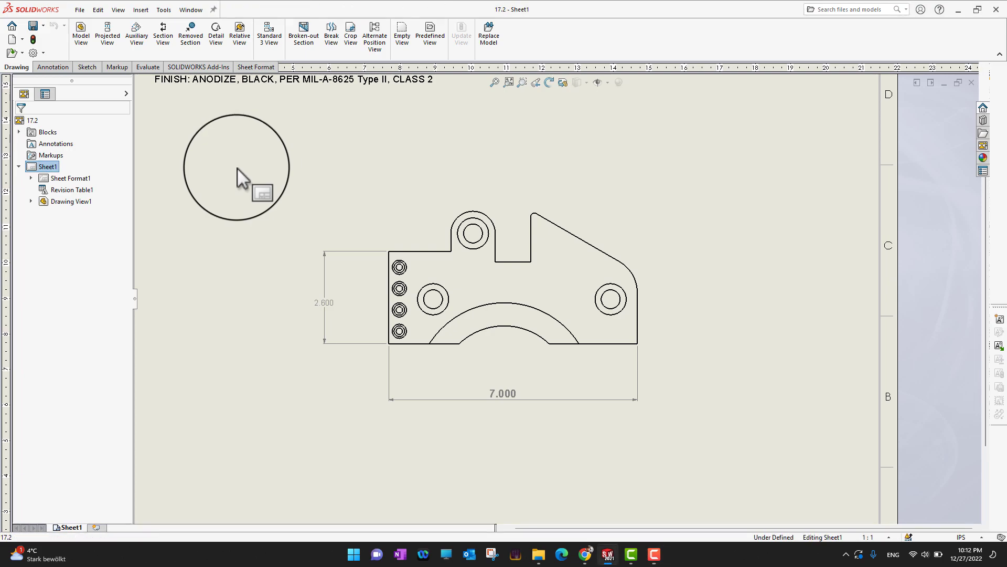
{"action": "left_click", "coordinate": [489, 203]}
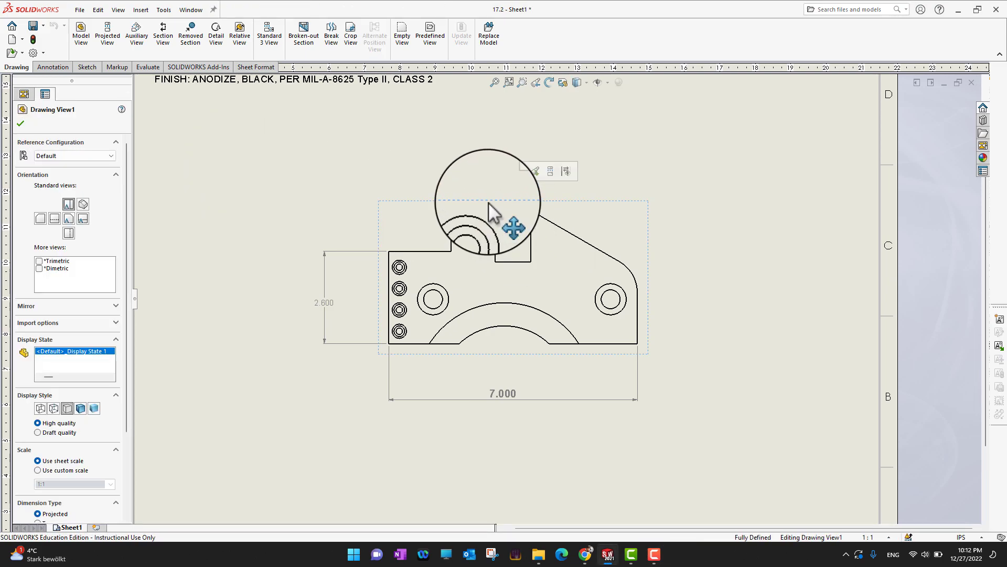
{"action": "right_click", "coordinate": [489, 202]}
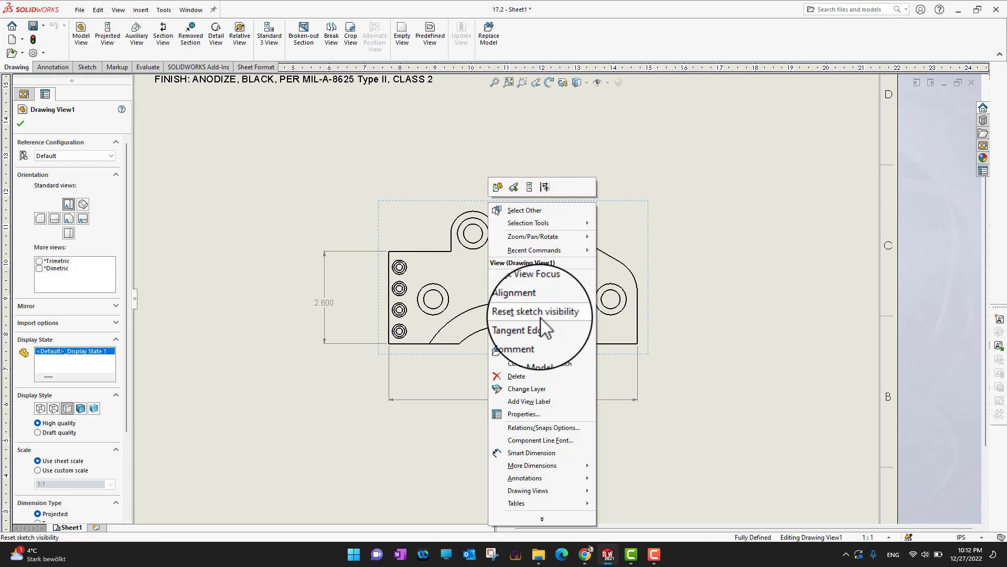
{"action": "left_click", "coordinate": [525, 375]}
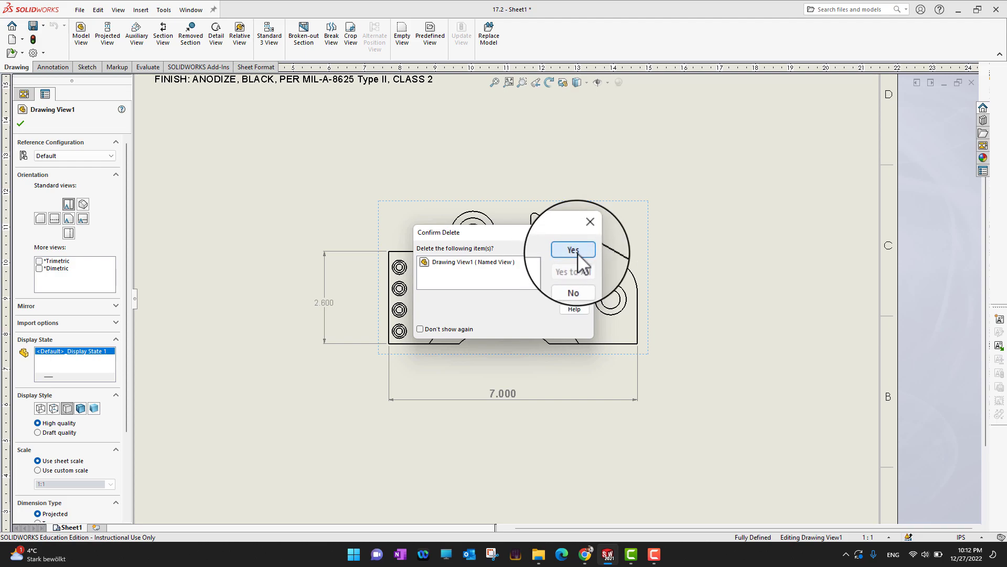
{"action": "left_click", "coordinate": [577, 253]}
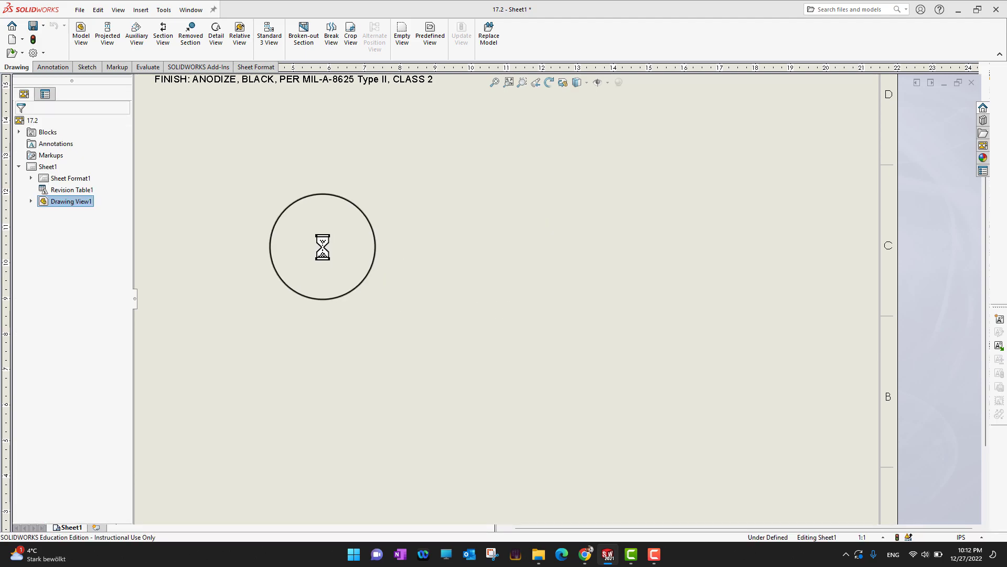
- Insert a model view of part 17.2 in the Front orientation with preview on, placed below the sheet's center
{"action": "left_click", "coordinate": [78, 32]}
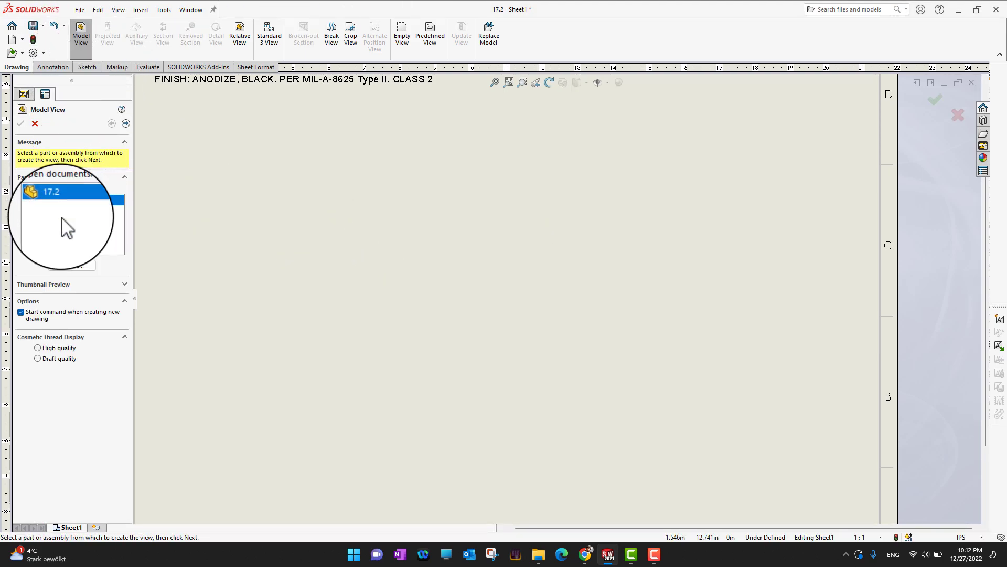
{"action": "left_click", "coordinate": [72, 265]}
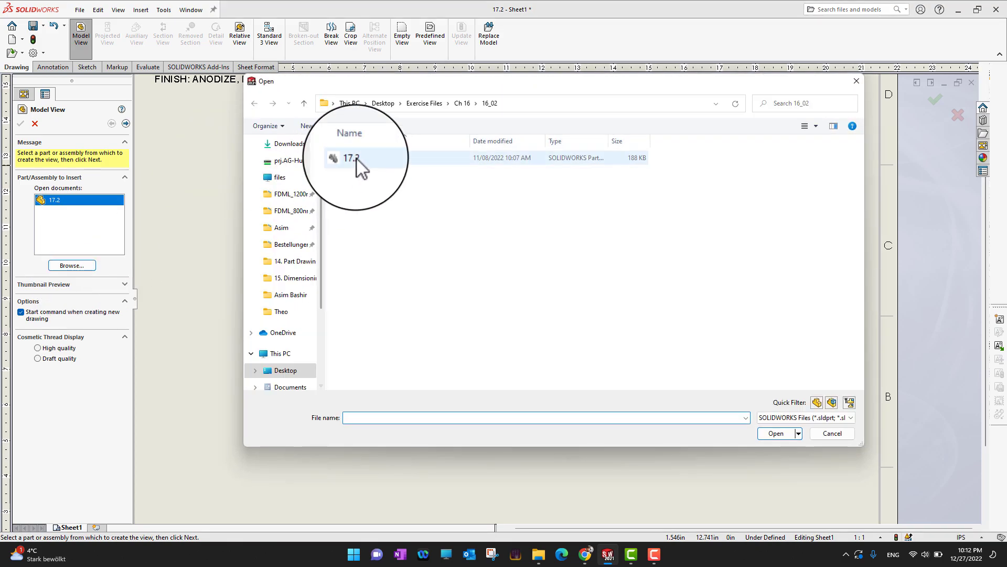
{"action": "double_click", "coordinate": [357, 159]}
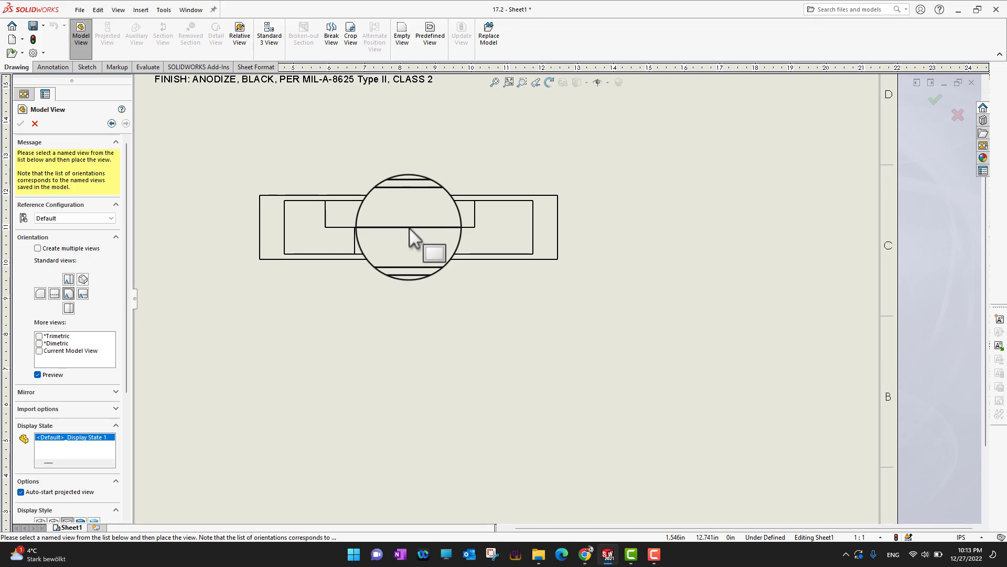
{"action": "left_click", "coordinate": [67, 286]}
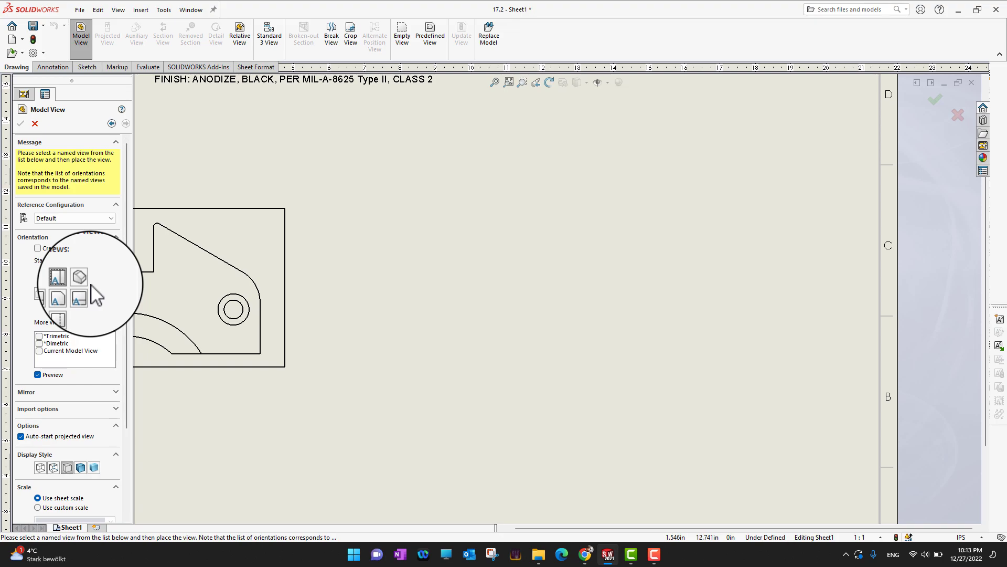
{"action": "left_click", "coordinate": [57, 376]}
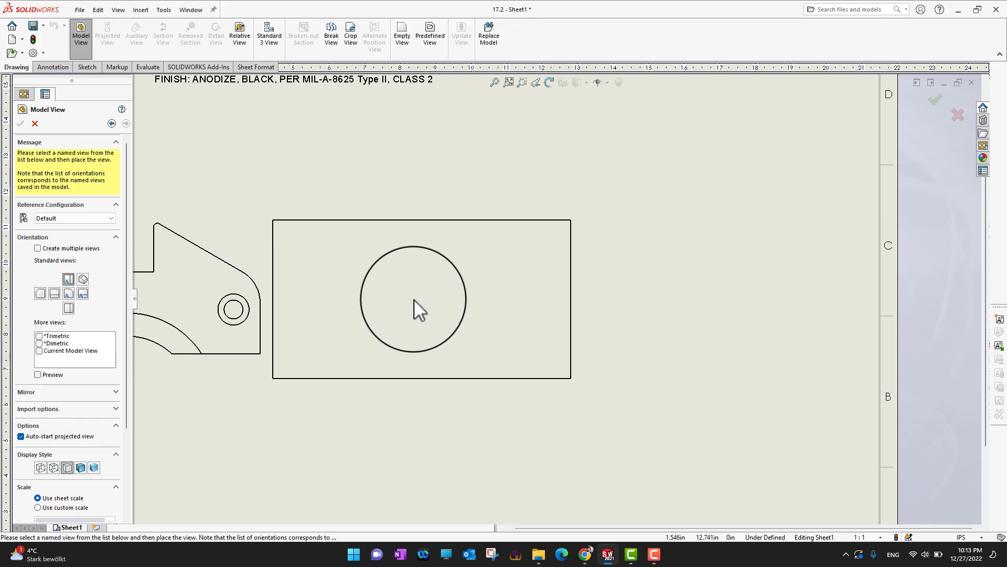
{"action": "left_click", "coordinate": [47, 375]}
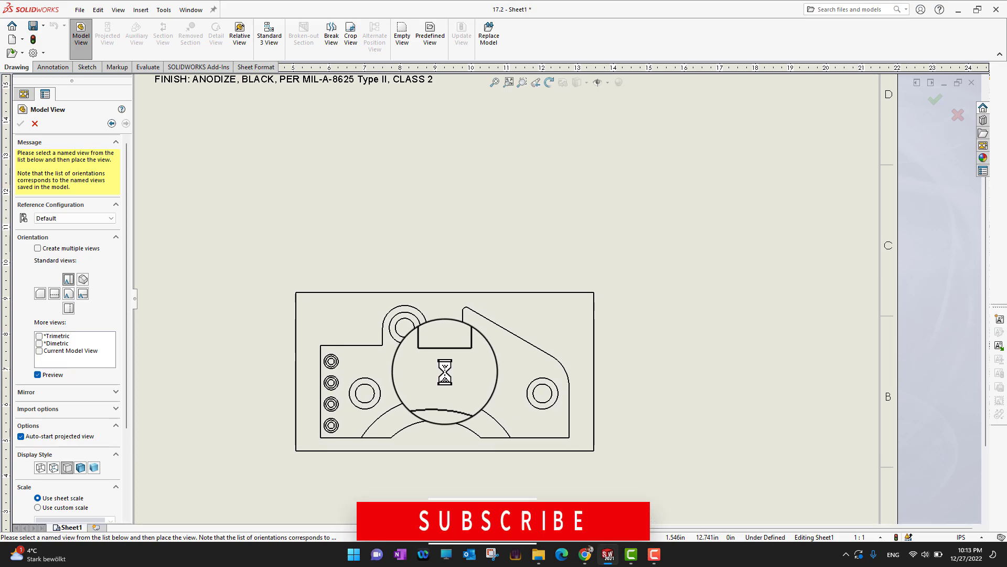
{"action": "left_click", "coordinate": [447, 370]}
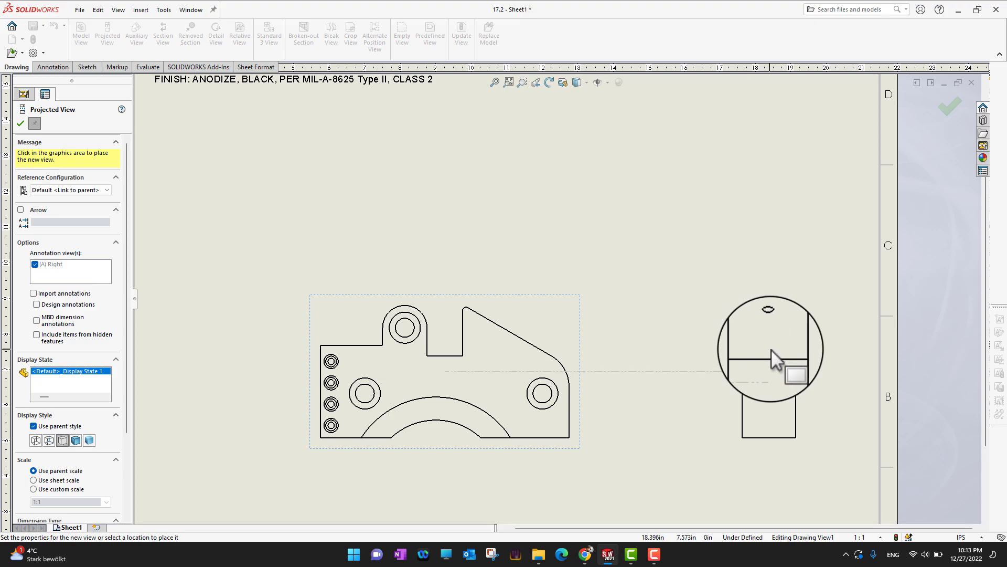
- Place a projected right view beside the front view and a projected top view above it, ending the projection
{"action": "left_click", "coordinate": [772, 350]}
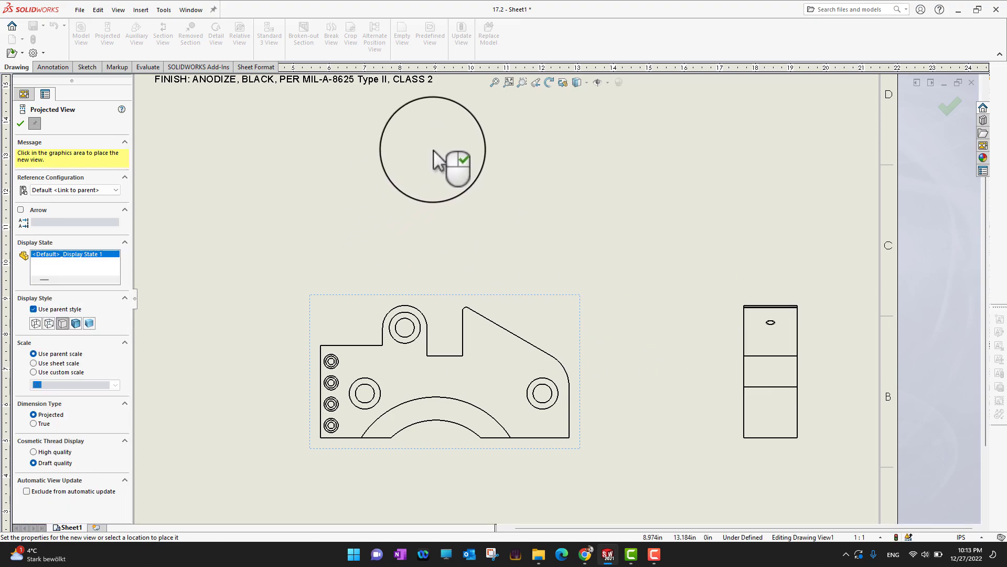
{"action": "left_click", "coordinate": [411, 143]}
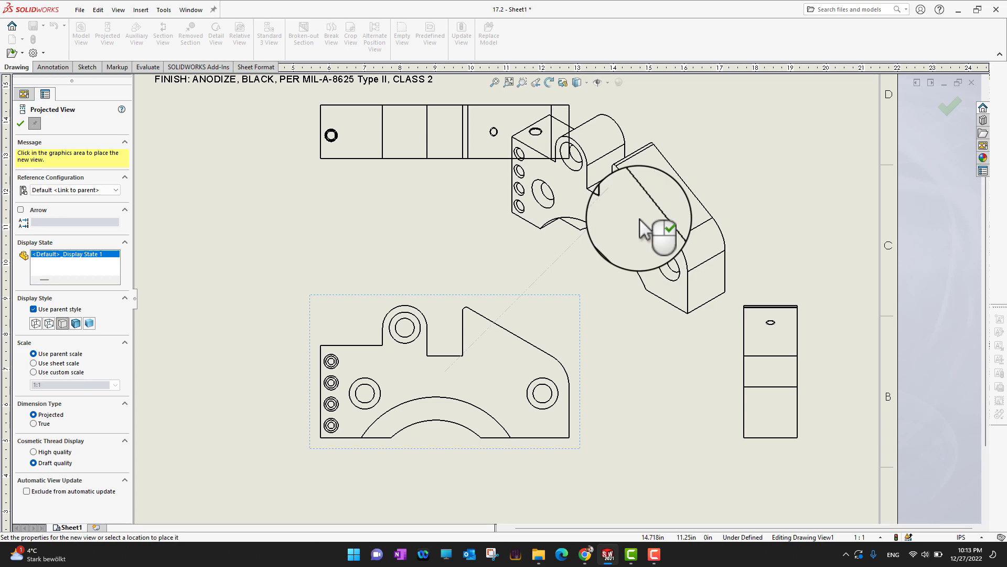
{"action": "right_click", "coordinate": [640, 219]}
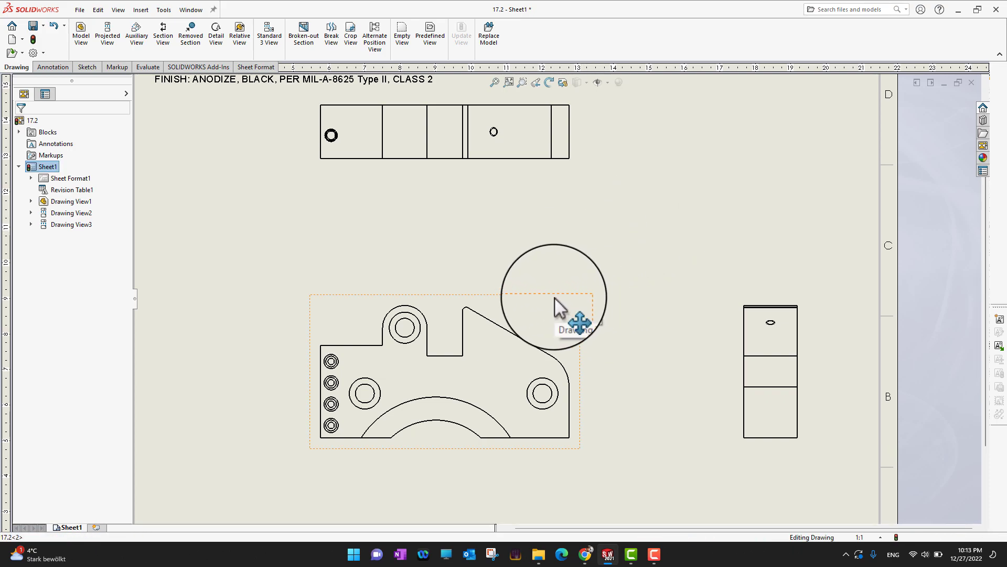
- Try the Wireframe and Shaded With Edges display styles on the front view
{"action": "left_click", "coordinate": [555, 297]}
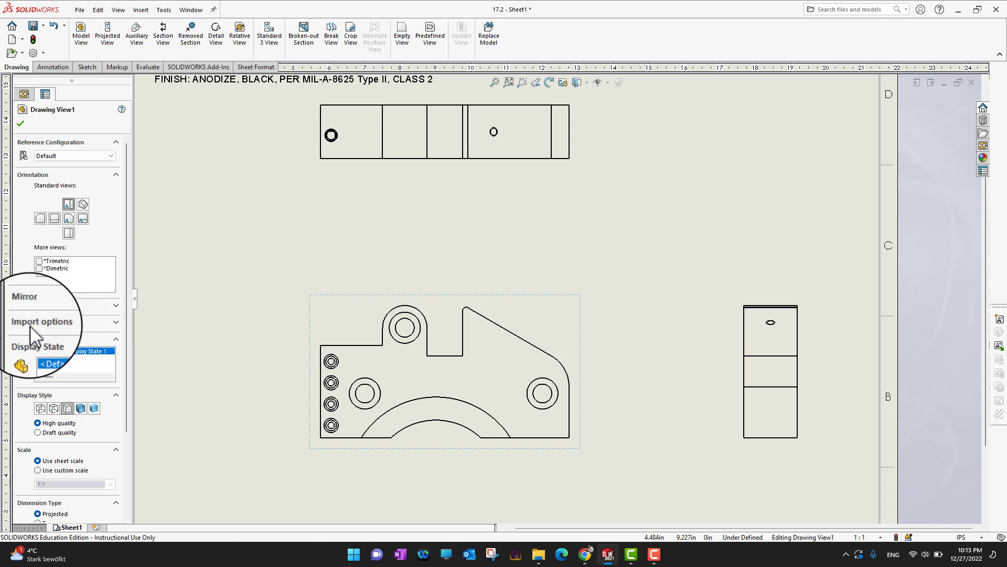
{"action": "left_click", "coordinate": [41, 407]}
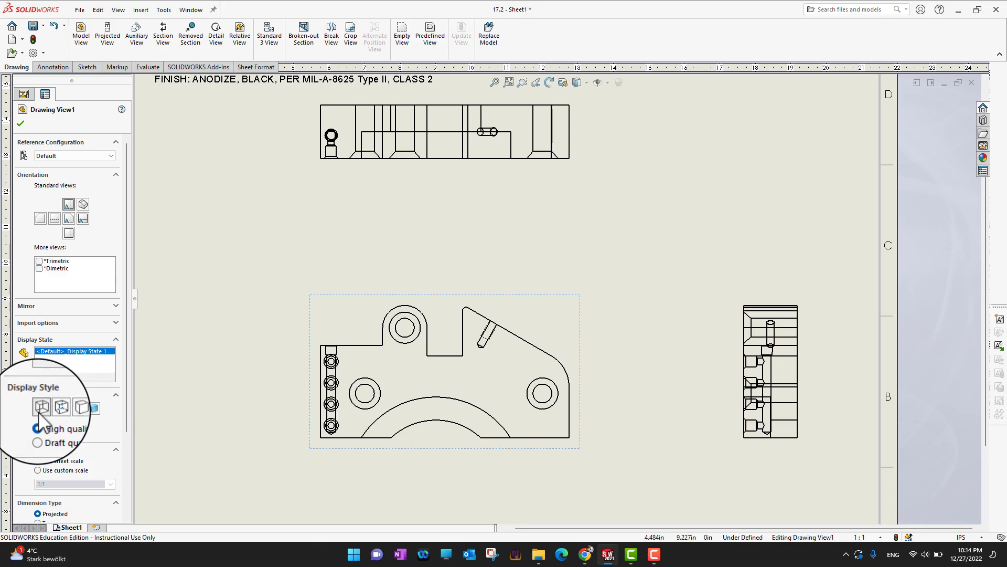
{"action": "left_click", "coordinate": [78, 412]}
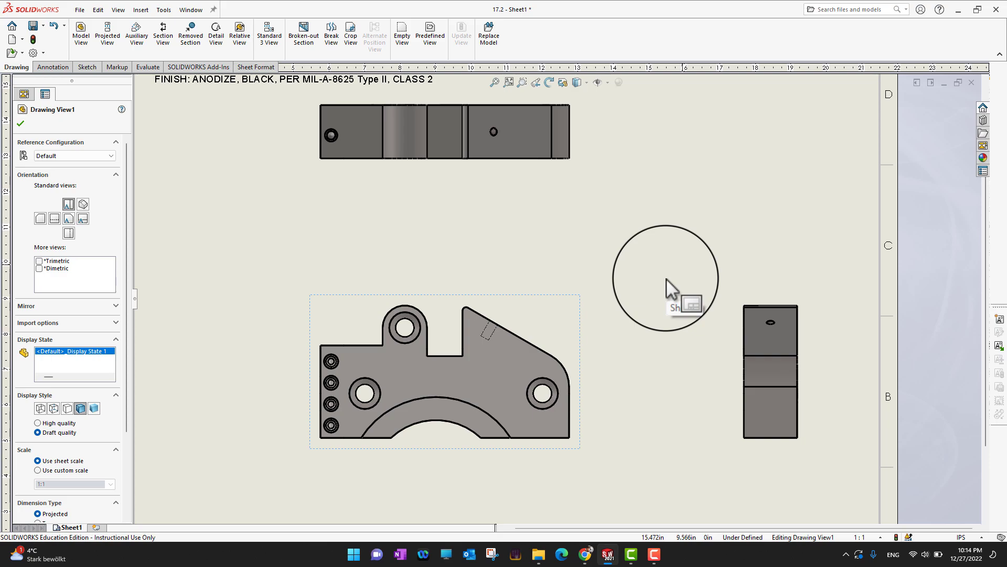
{"action": "left_click", "coordinate": [394, 203]}
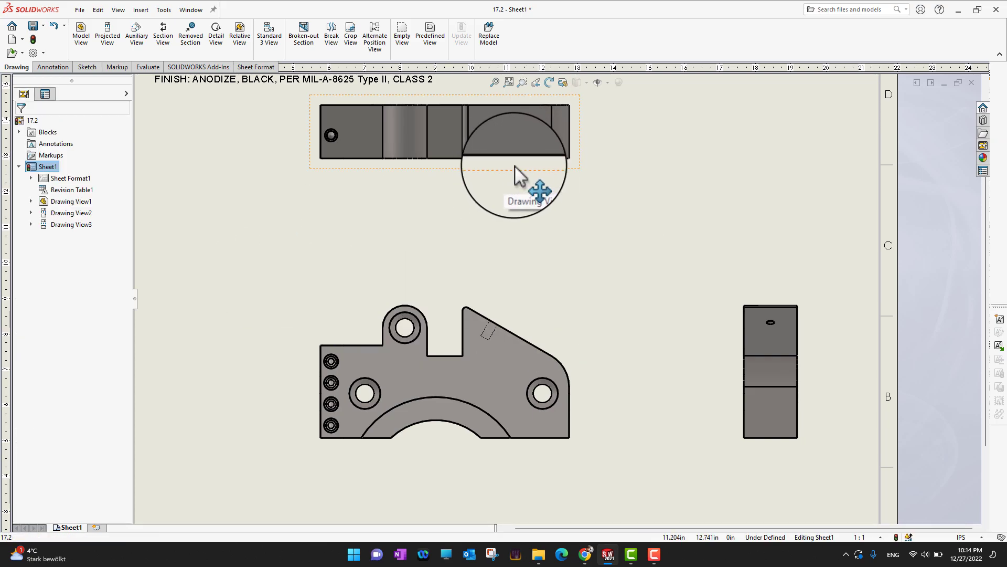
- Override the parent display style of the top view with Hidden Lines Removed
{"action": "left_click", "coordinate": [515, 169]}
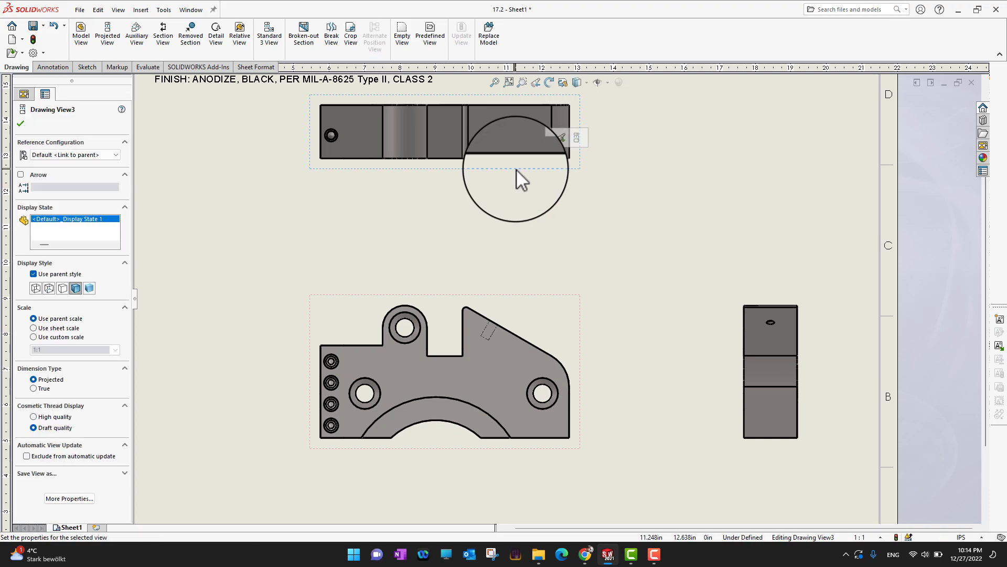
{"action": "left_click", "coordinate": [36, 289]}
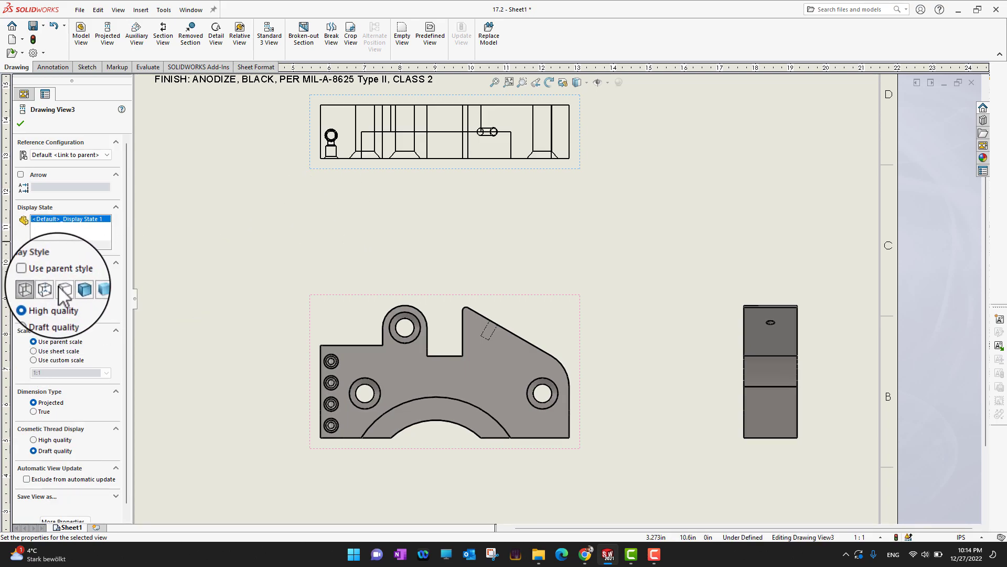
{"action": "left_click", "coordinate": [61, 288]}
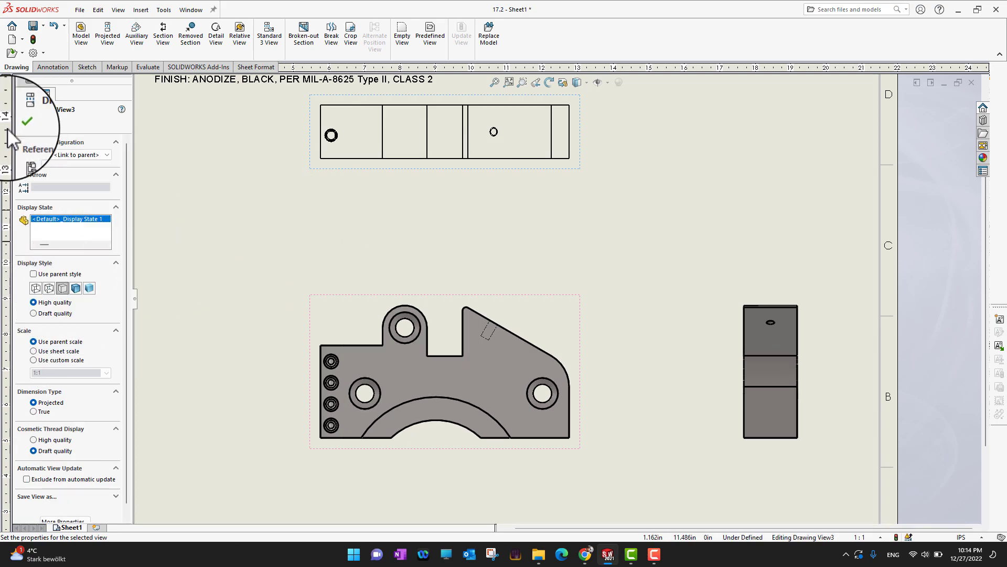
{"action": "left_click", "coordinate": [26, 122]}
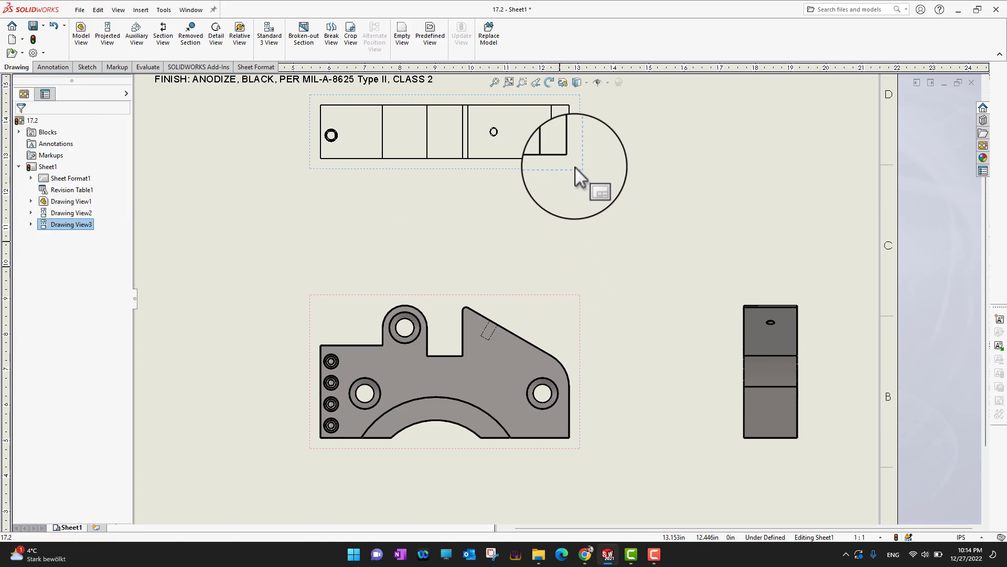
{"action": "left_click", "coordinate": [639, 244]}
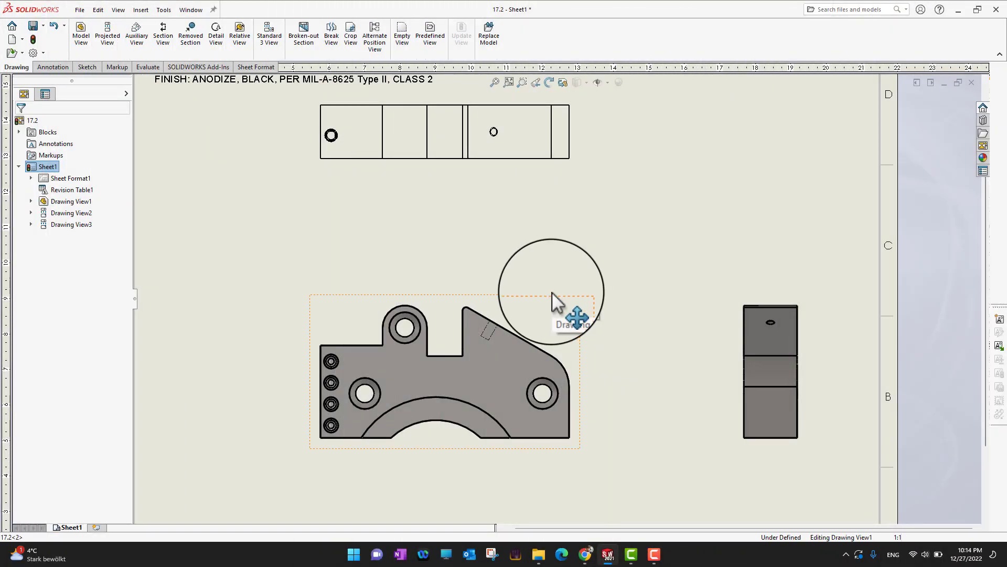
- Set the front view's display style to Hidden Lines Removed
{"action": "left_click", "coordinate": [556, 298]}
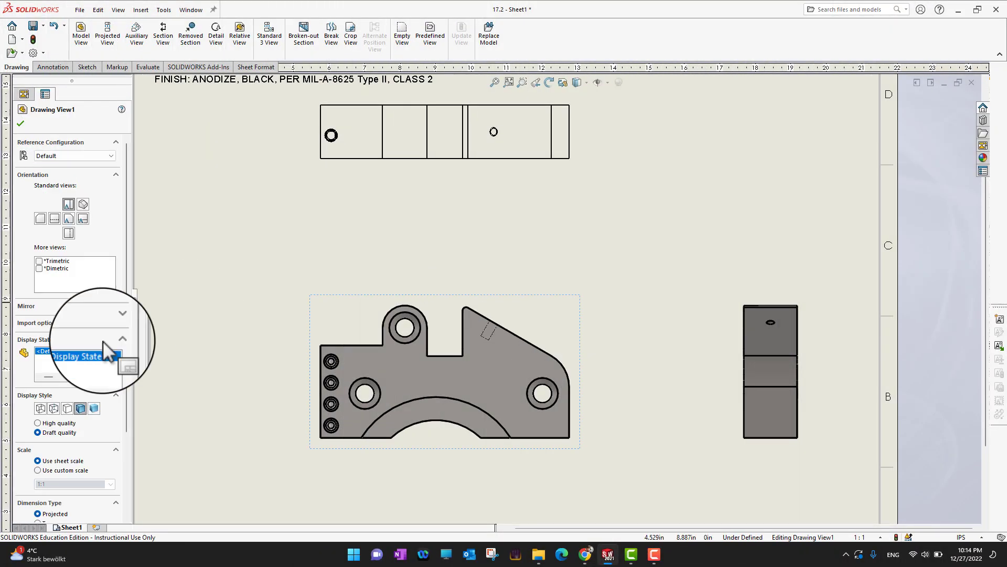
{"action": "left_click", "coordinate": [68, 409]}
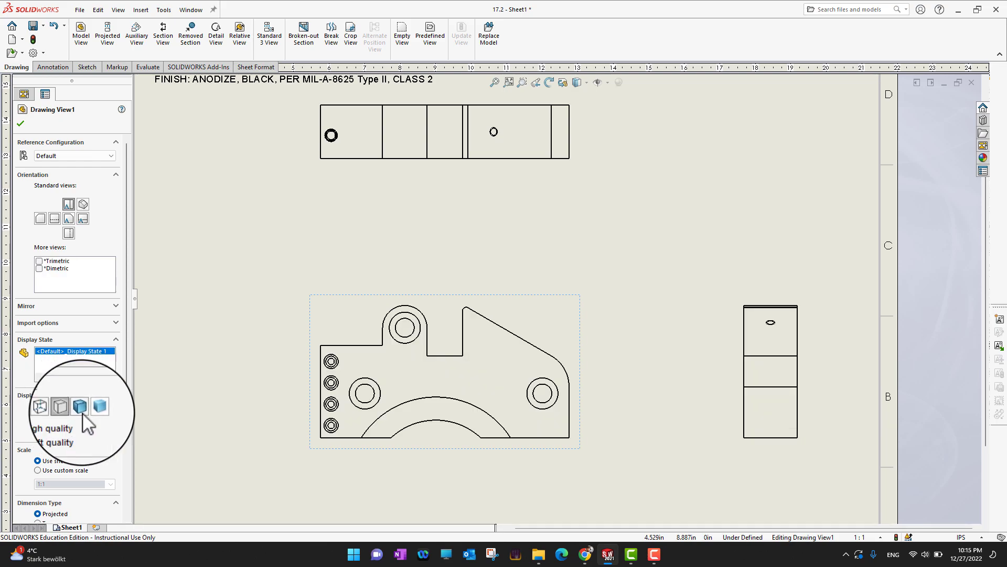
{"action": "left_click", "coordinate": [21, 125]}
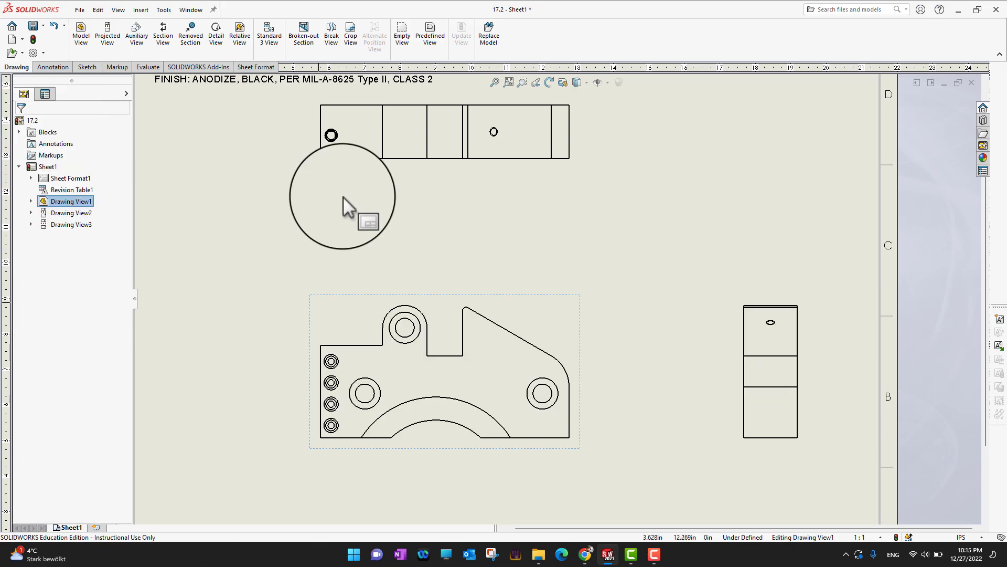
{"action": "left_click", "coordinate": [648, 259]}
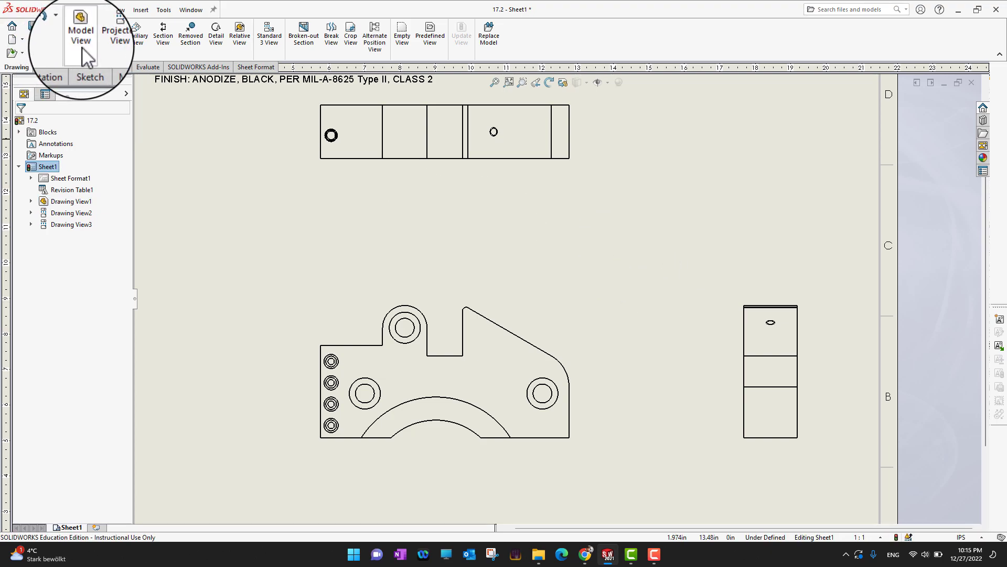
- Create an auxiliary view from the front view's slanted edge, placing it perpendicular to that edge at upper right
{"action": "left_click", "coordinate": [136, 37]}
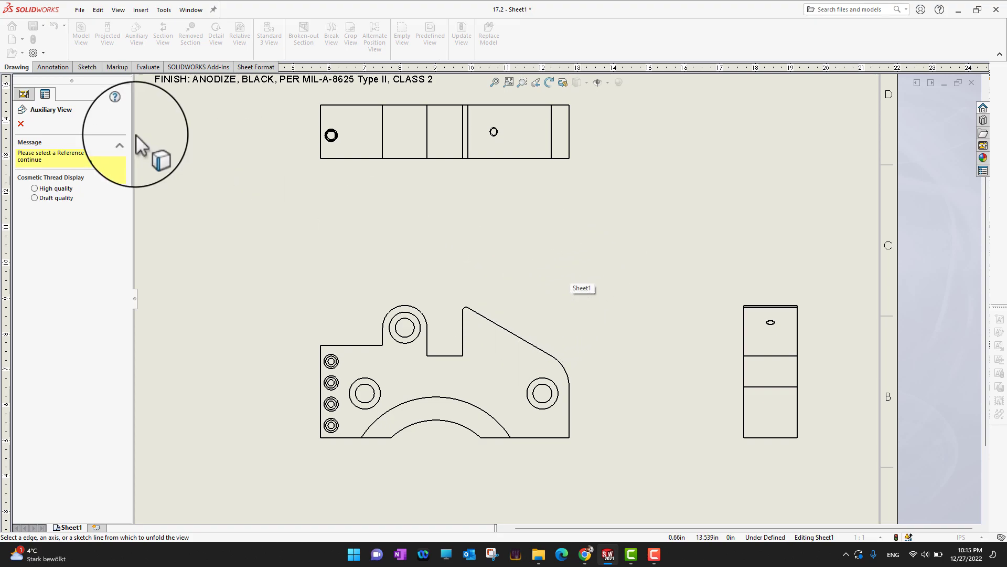
{"action": "left_click", "coordinate": [501, 329]}
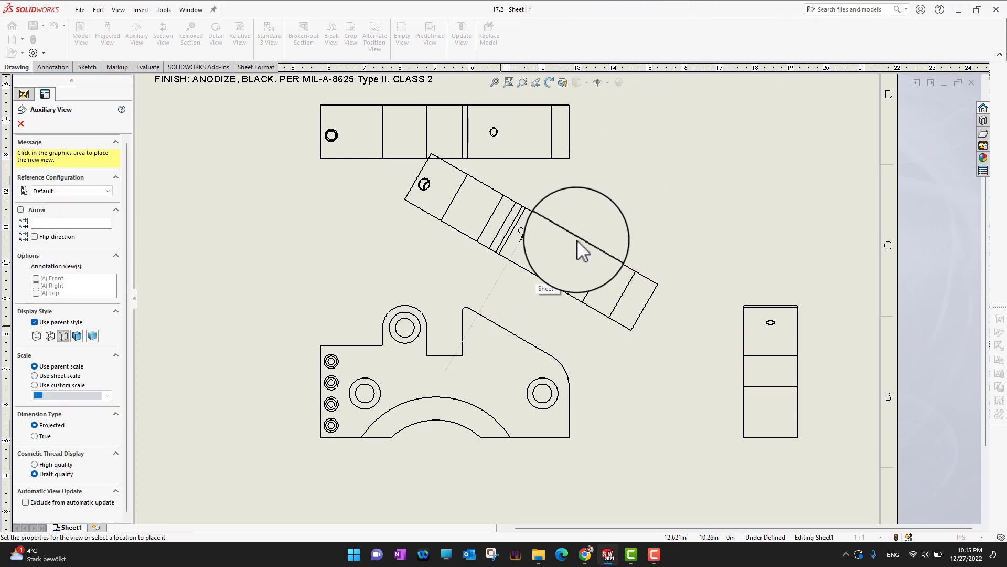
{"action": "left_click", "coordinate": [631, 181]}
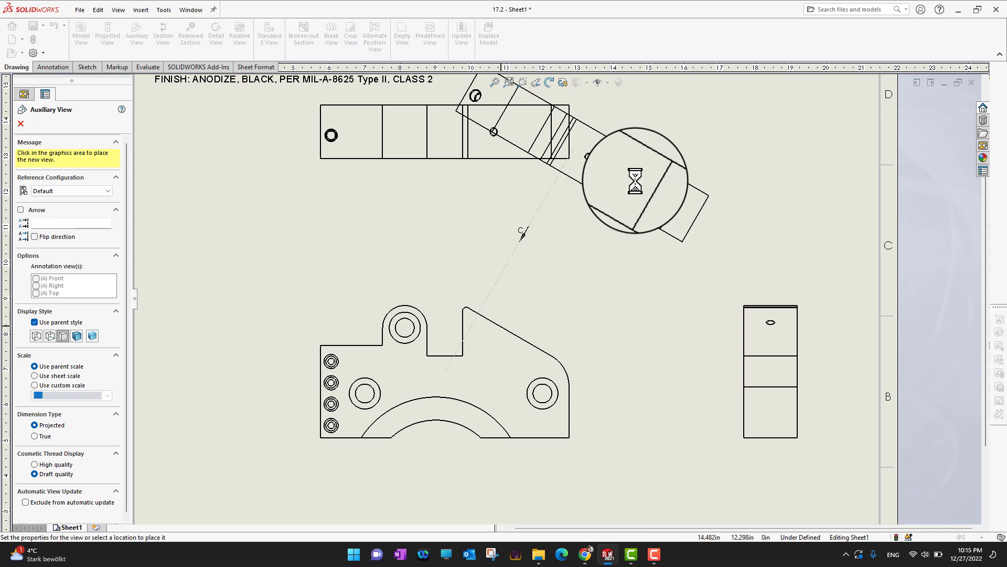
{"action": "left_click", "coordinate": [20, 119]}
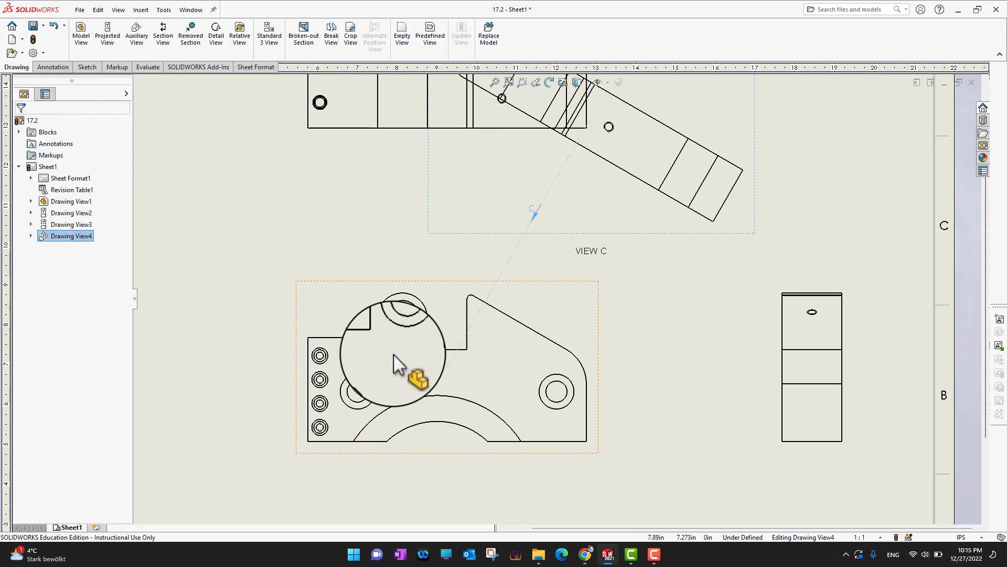
- Create a vertical section view through the front view's four small holes, place it left of that view, and flip its cutting direction
{"action": "scroll", "coordinate": [322, 394], "scroll_direction": "down", "scroll_amount": 2}
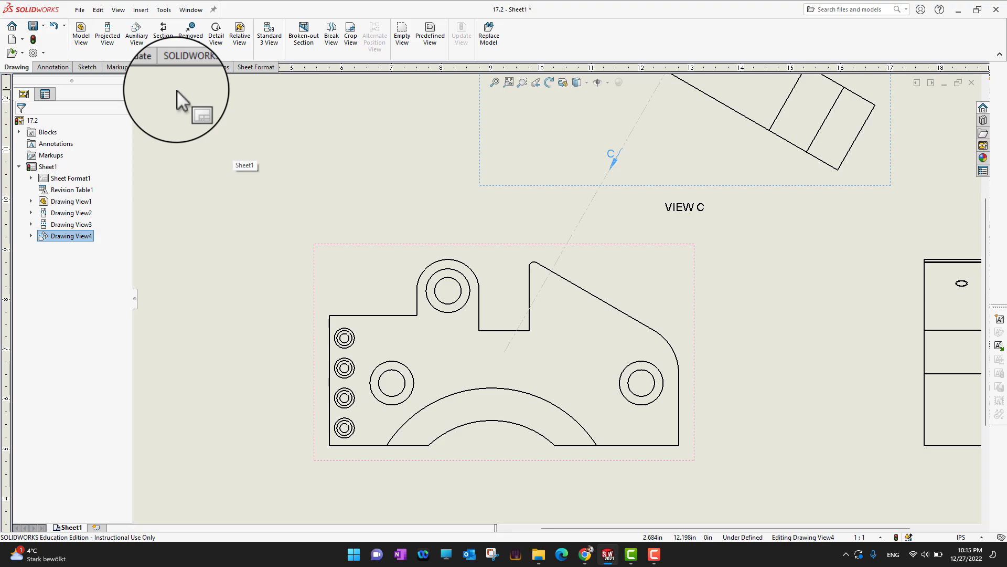
{"action": "left_click", "coordinate": [170, 44]}
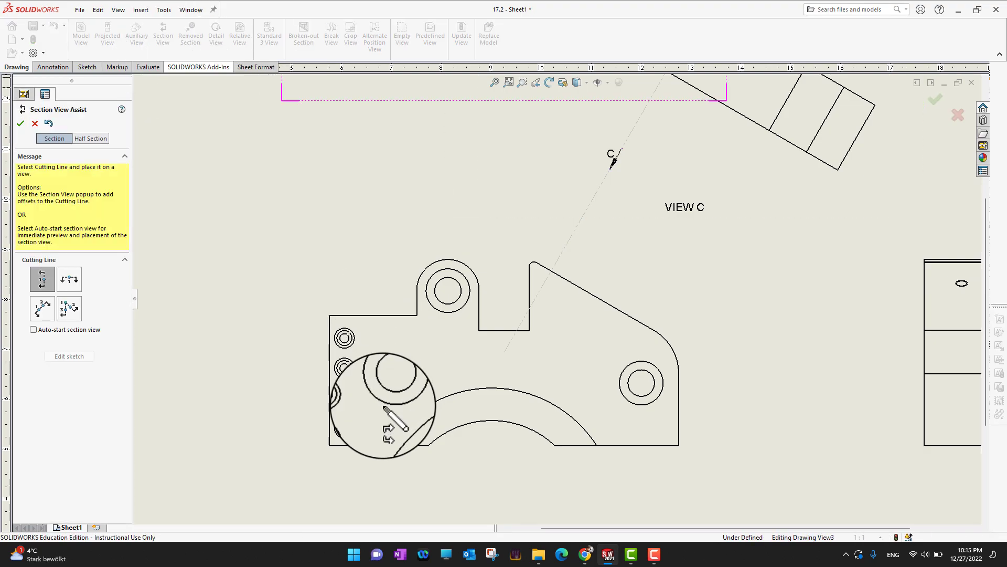
{"action": "scroll", "coordinate": [386, 409], "scroll_direction": "down", "scroll_amount": 4}
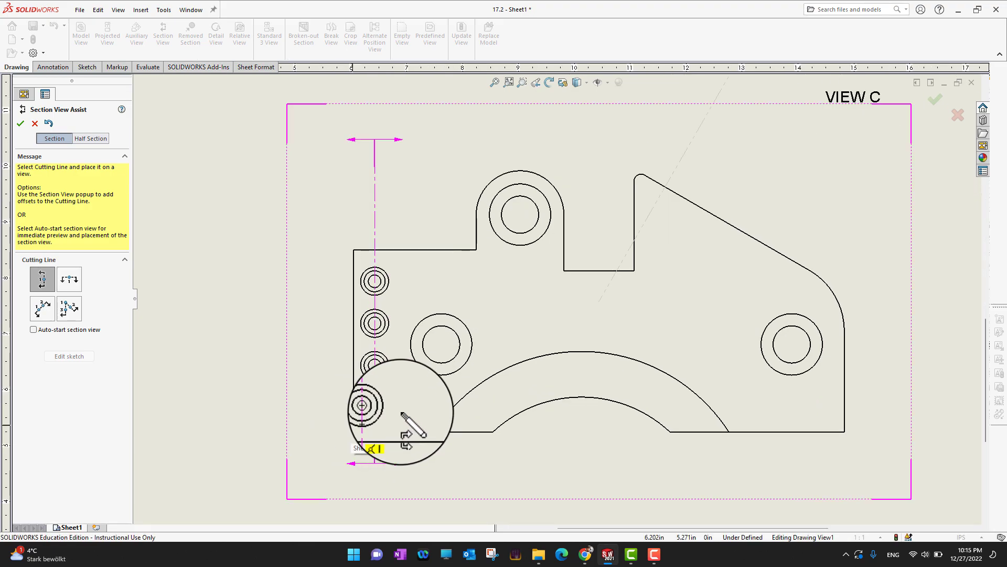
{"action": "scroll", "coordinate": [408, 381], "scroll_direction": "down", "scroll_amount": 1}
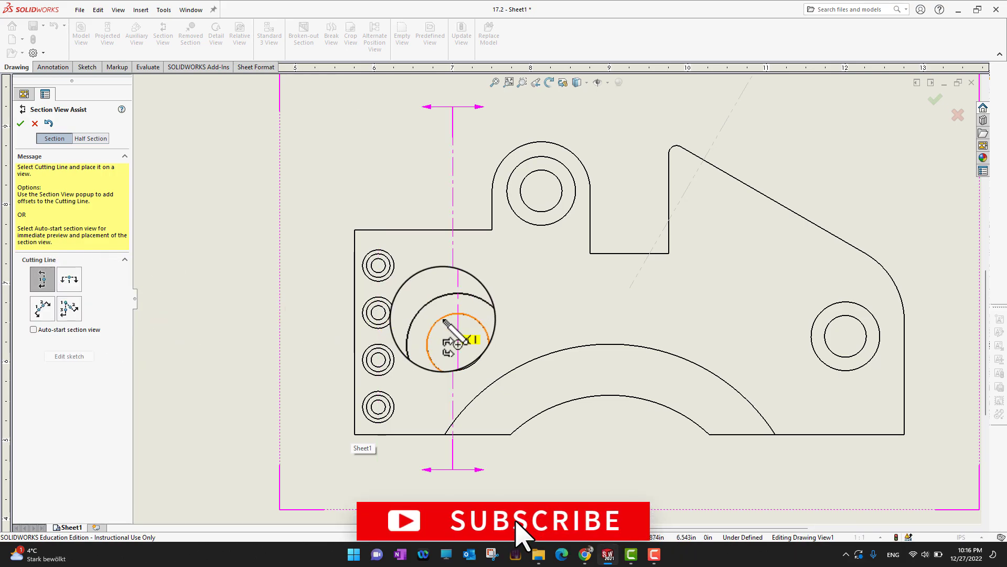
{"action": "left_click", "coordinate": [379, 407]}
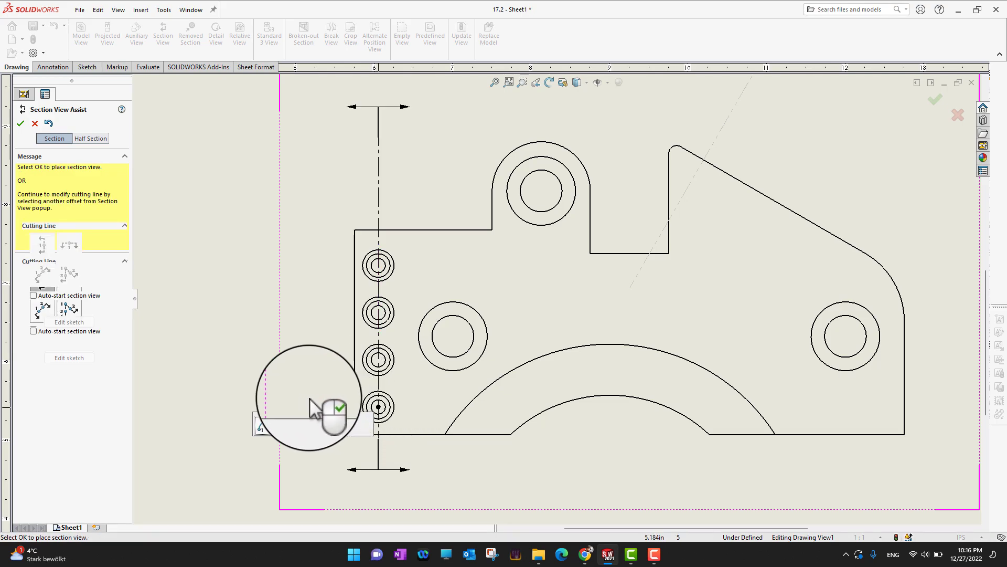
{"action": "left_click", "coordinate": [345, 424]}
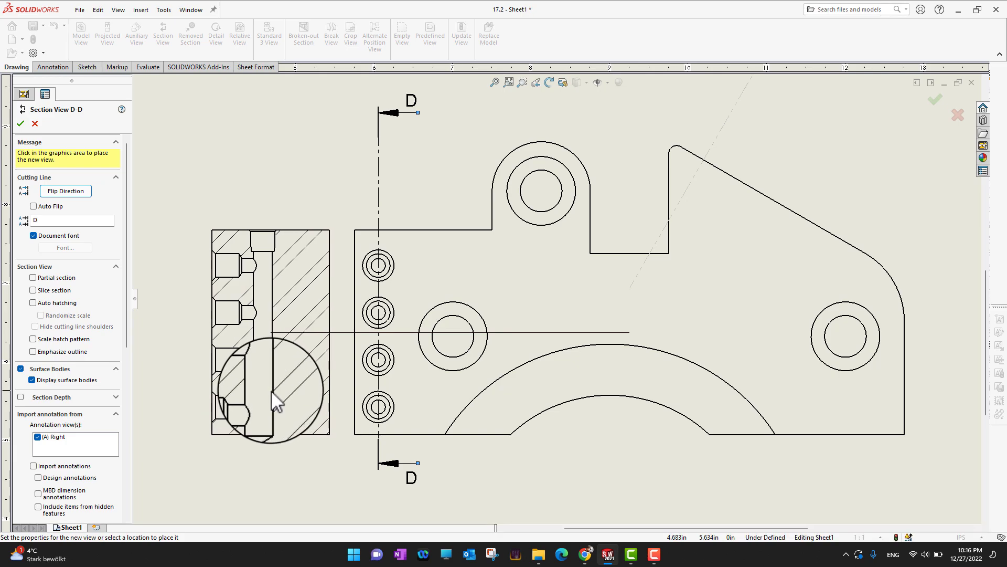
{"action": "left_click", "coordinate": [272, 390]}
{"action": "scroll", "coordinate": [303, 376], "scroll_direction": "up", "scroll_amount": 3}
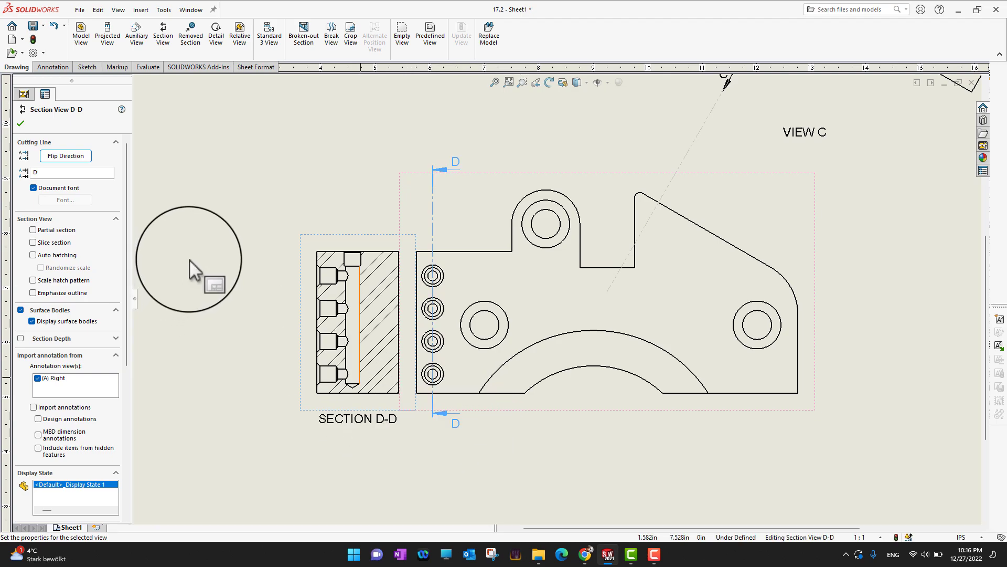
{"action": "left_click", "coordinate": [69, 164]}
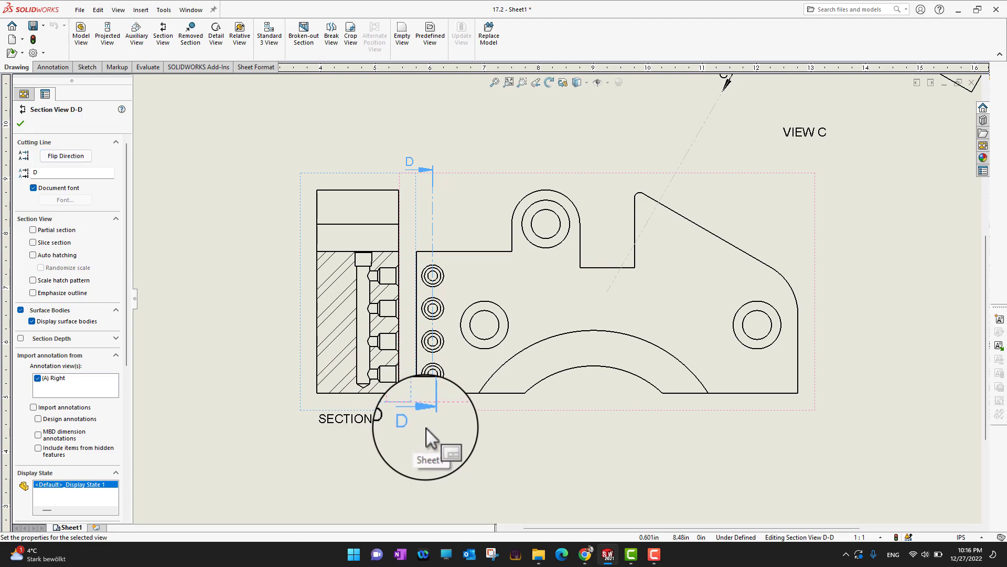
{"action": "left_click", "coordinate": [19, 124]}
- Examine the section view's hatching and cutting line beside the front view and its fit on the sheet
{"action": "scroll", "coordinate": [501, 321], "scroll_direction": "up", "scroll_amount": 3}
{"action": "scroll", "coordinate": [501, 320], "scroll_direction": "up", "scroll_amount": 2}
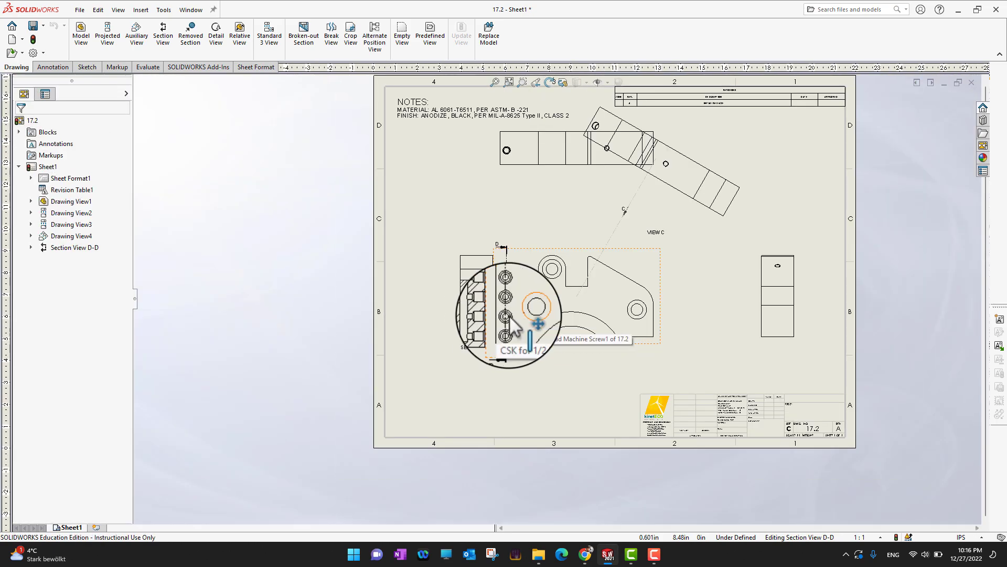
{"action": "scroll", "coordinate": [600, 277], "scroll_direction": "down", "scroll_amount": 3}
{"action": "scroll", "coordinate": [663, 181], "scroll_direction": "down", "scroll_amount": 2}
{"action": "scroll", "coordinate": [578, 234], "scroll_direction": "up", "scroll_amount": 1}
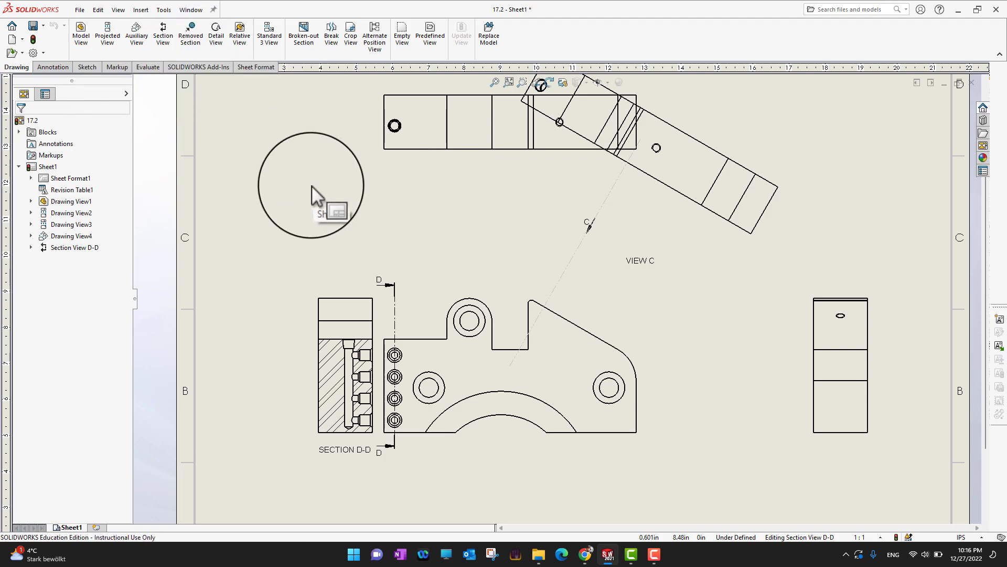
{"action": "scroll", "coordinate": [308, 189], "scroll_direction": "down", "scroll_amount": 1}
{"action": "scroll", "coordinate": [475, 319], "scroll_direction": "up", "scroll_amount": 2}
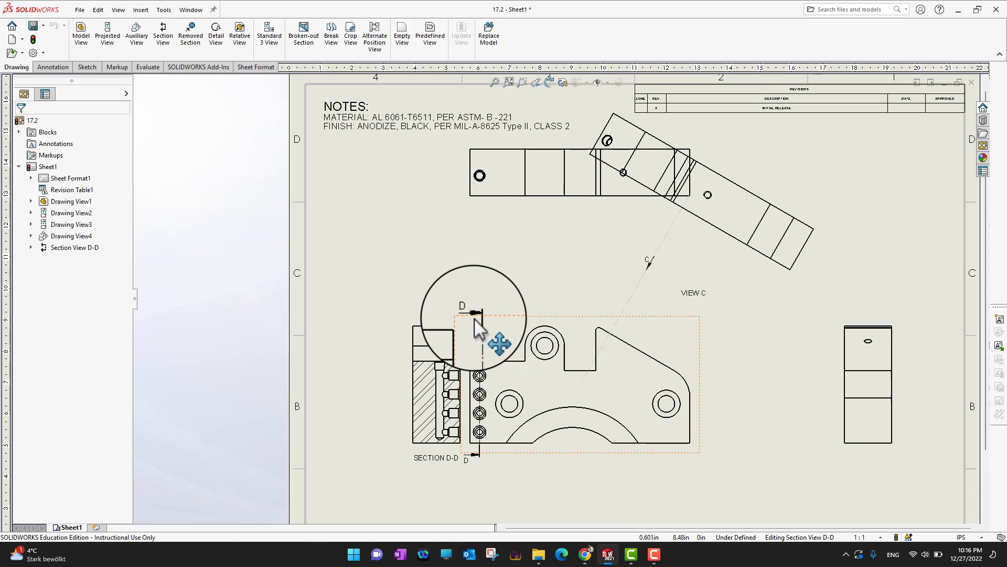
{"action": "scroll", "coordinate": [475, 319], "scroll_direction": "up", "scroll_amount": 1}
{"action": "scroll", "coordinate": [529, 422], "scroll_direction": "down", "scroll_amount": 2}
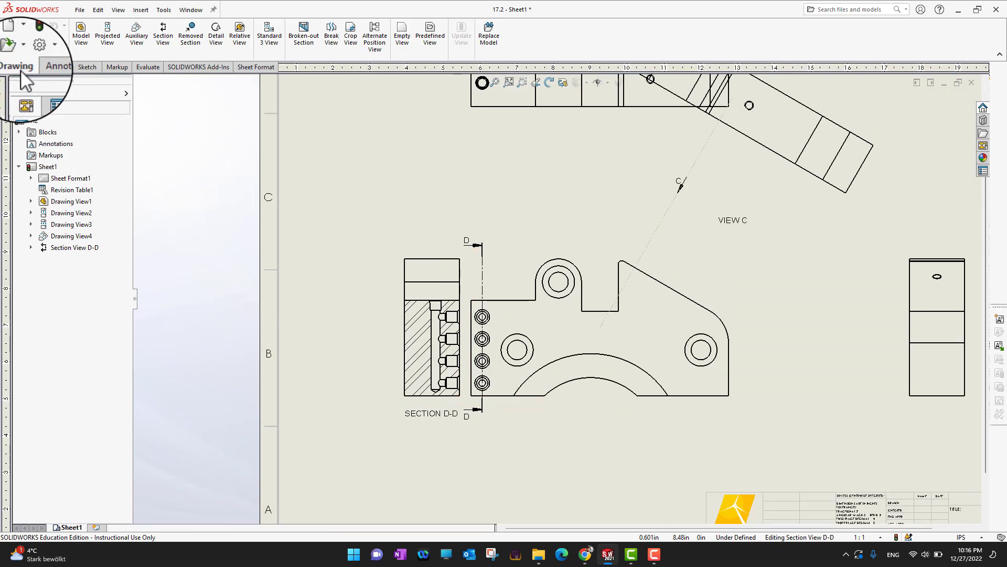
- Create a removed section between the front view's upper-left and lower-left horizontal edges with automatic cutting line placement, and place it below the view
{"action": "left_click", "coordinate": [191, 40]}
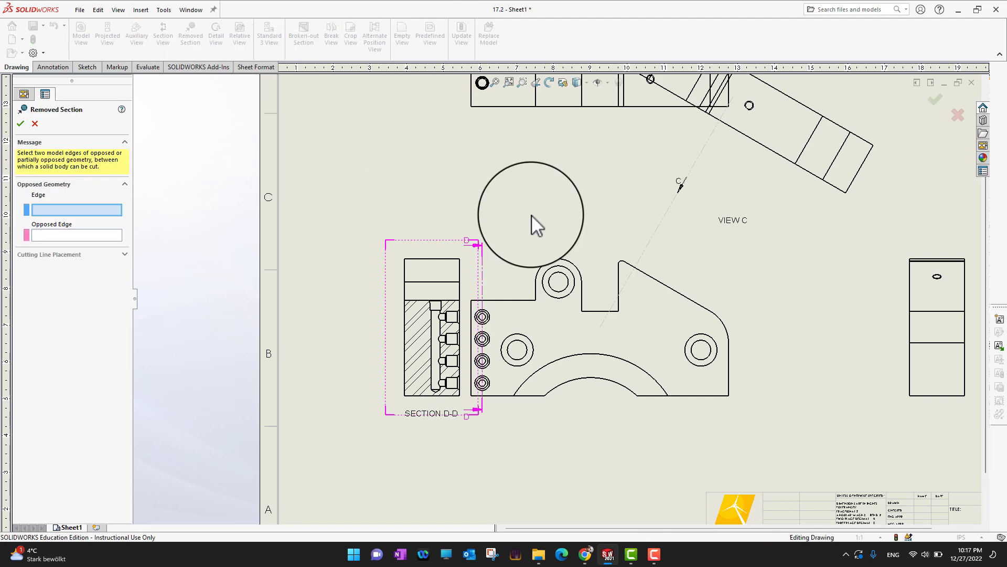
{"action": "left_click", "coordinate": [521, 300]}
{"action": "left_click", "coordinate": [506, 398]}
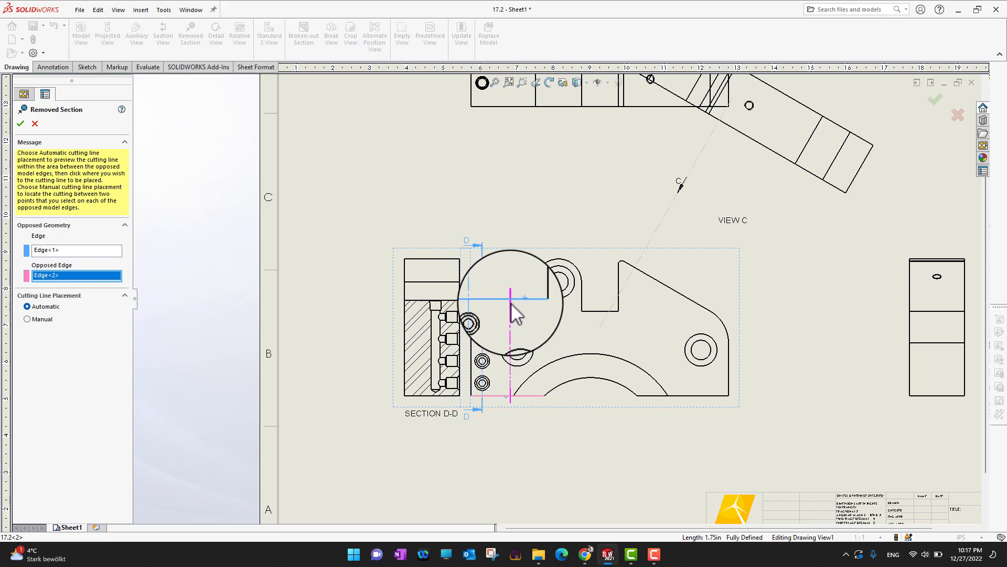
{"action": "left_click", "coordinate": [514, 418]}
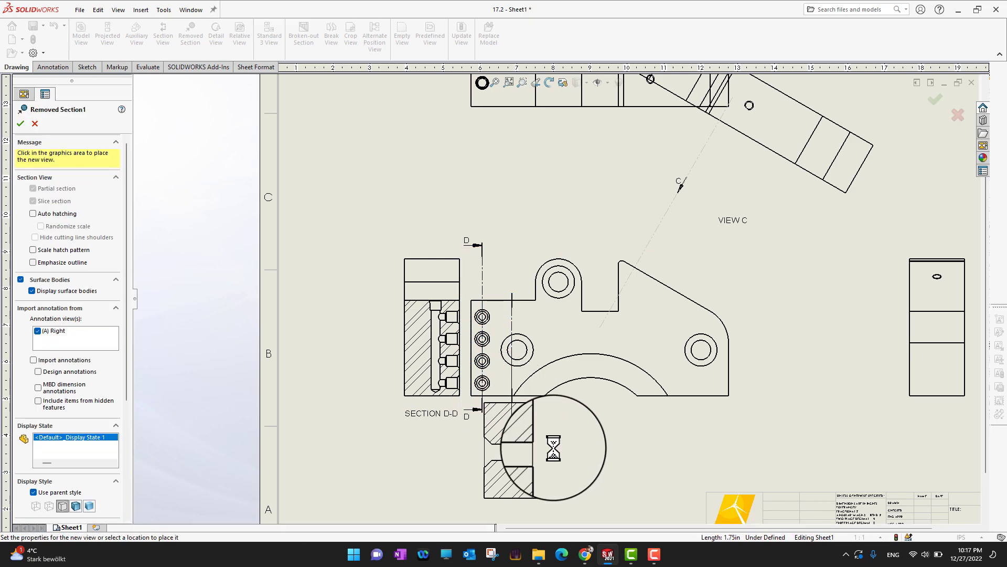
{"action": "scroll", "coordinate": [541, 456], "scroll_direction": "down", "scroll_amount": 5}
{"action": "scroll", "coordinate": [519, 423], "scroll_direction": "up", "scroll_amount": 2}
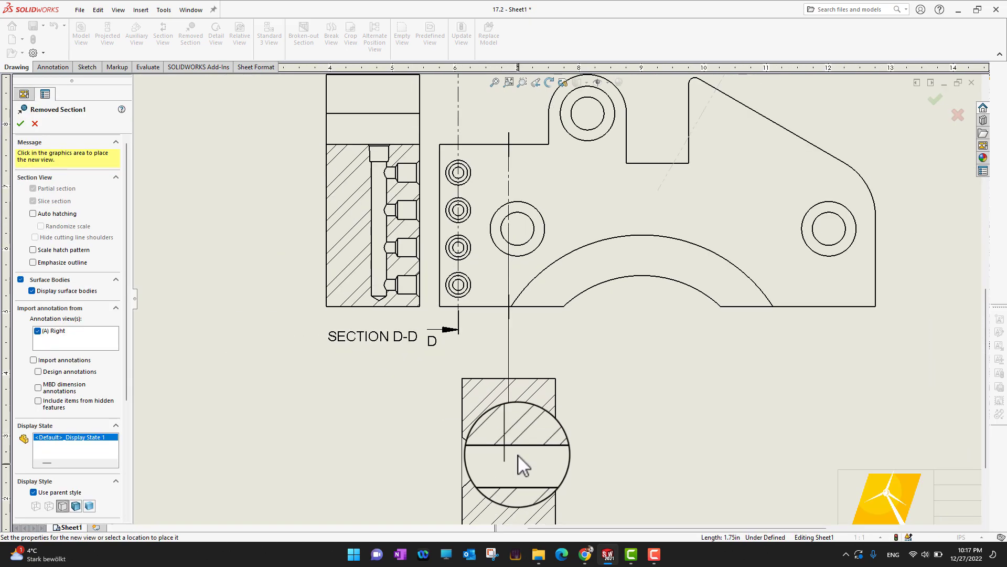
{"action": "left_click", "coordinate": [514, 422]}
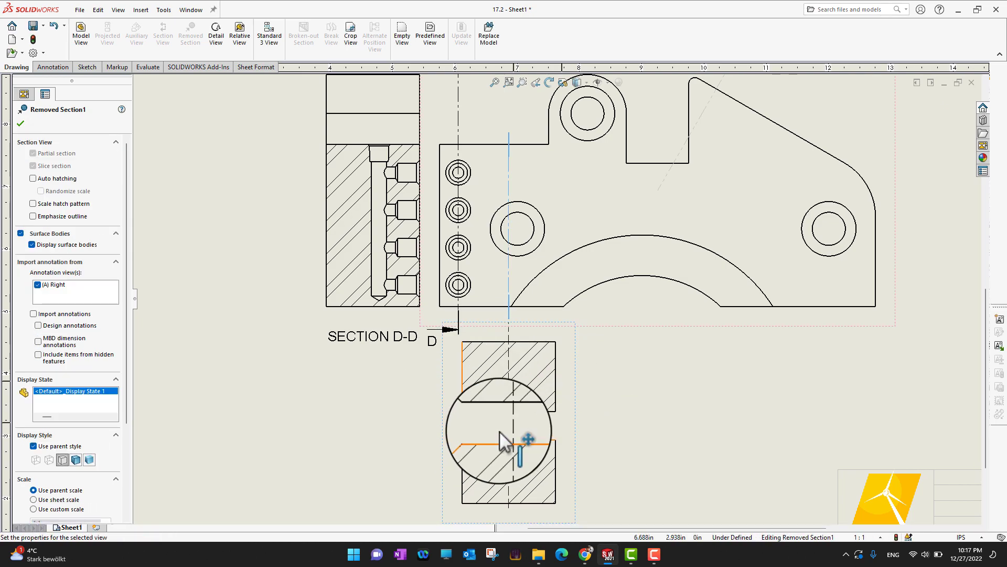
{"action": "left_click", "coordinate": [20, 124]}
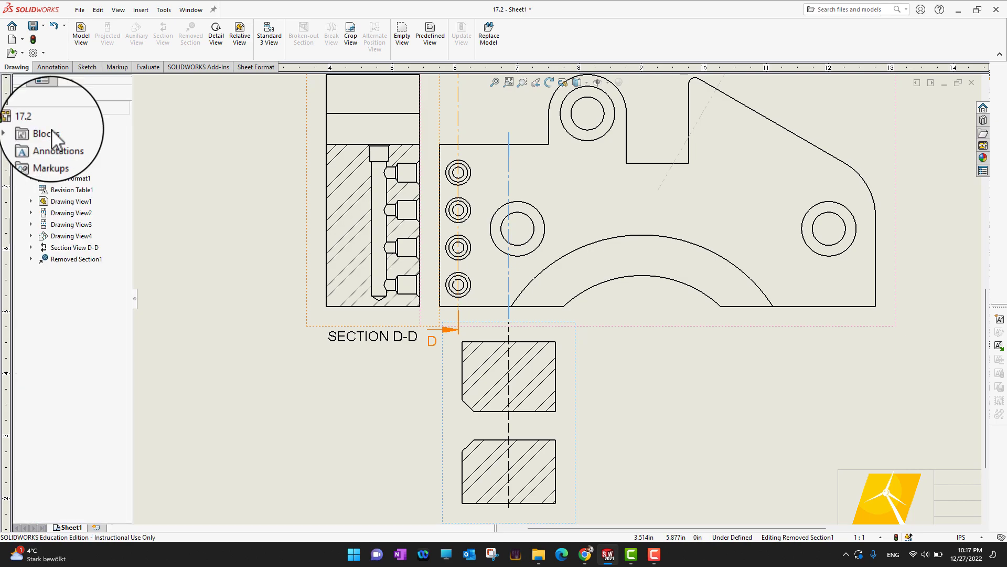
- Delete the slanted auxiliary view, VIEW C, from the sheet
{"action": "scroll", "coordinate": [667, 370], "scroll_direction": "up", "scroll_amount": 5}
{"action": "scroll", "coordinate": [664, 366], "scroll_direction": "up", "scroll_amount": 2}
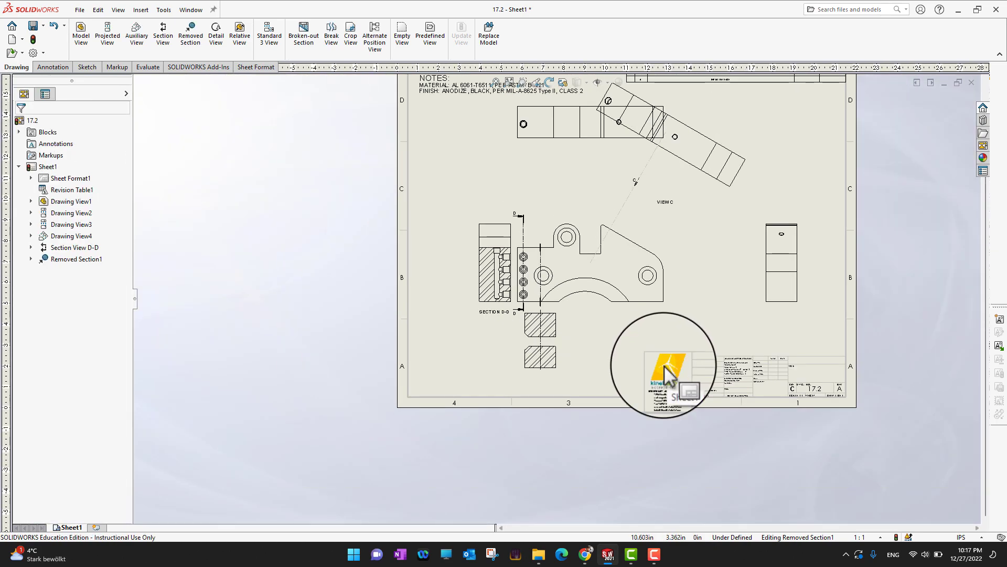
{"action": "scroll", "coordinate": [655, 226], "scroll_direction": "up", "scroll_amount": 2}
{"action": "scroll", "coordinate": [652, 227], "scroll_direction": "down", "scroll_amount": 4}
{"action": "scroll", "coordinate": [651, 227], "scroll_direction": "up", "scroll_amount": 2}
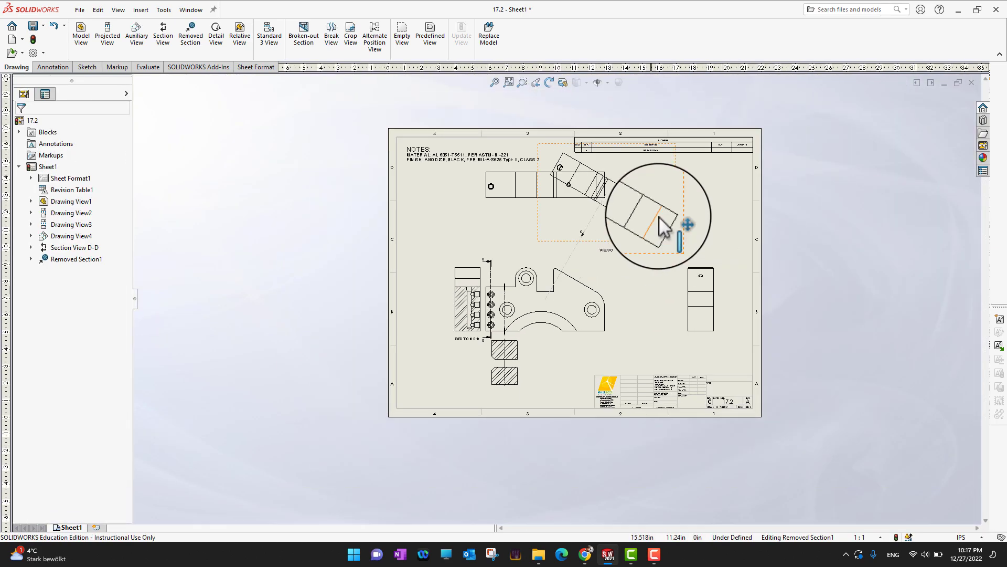
{"action": "left_click", "coordinate": [670, 191]}
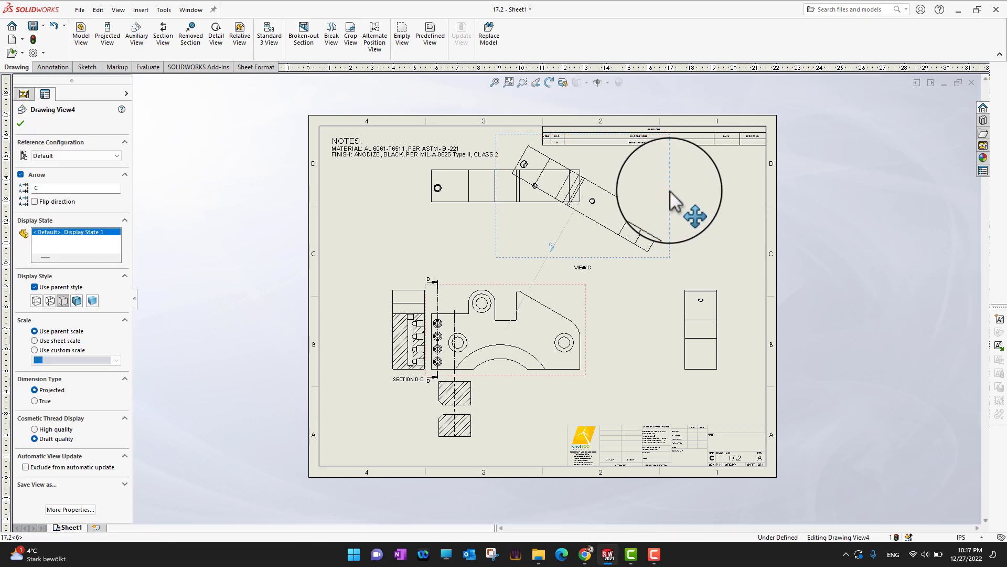
{"action": "right_click", "coordinate": [674, 199]}
{"action": "left_click", "coordinate": [706, 388]}
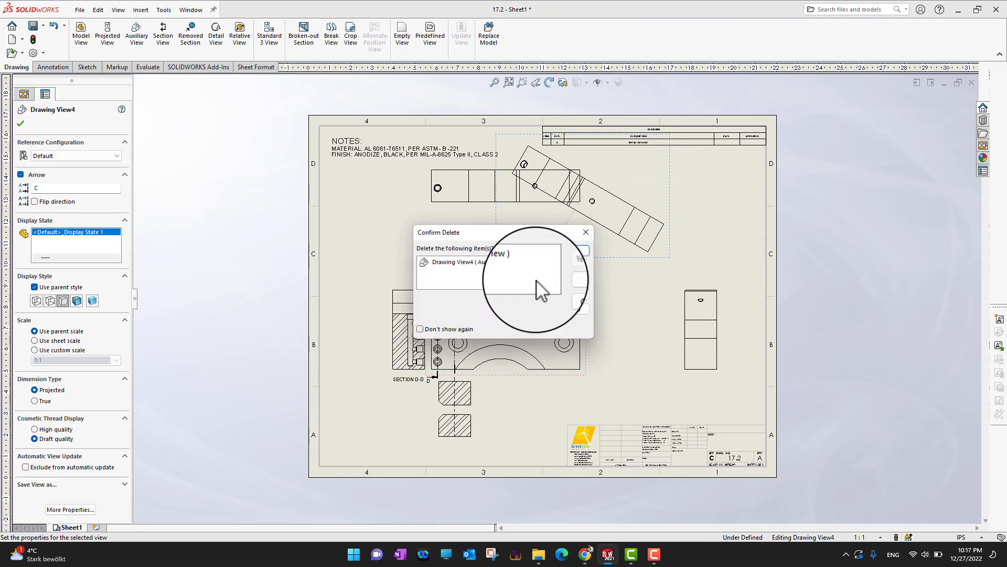
{"action": "left_click", "coordinate": [568, 252]}
- Delete section view D-D beside the front view
{"action": "scroll", "coordinate": [407, 315], "scroll_direction": "down", "scroll_amount": 2}
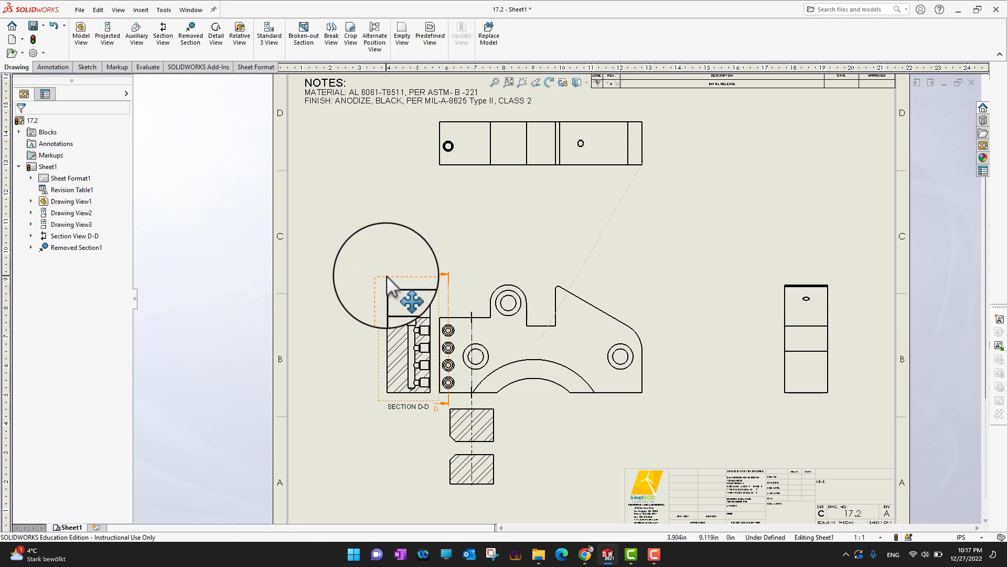
{"action": "left_click", "coordinate": [409, 301]}
{"action": "right_click", "coordinate": [444, 316]}
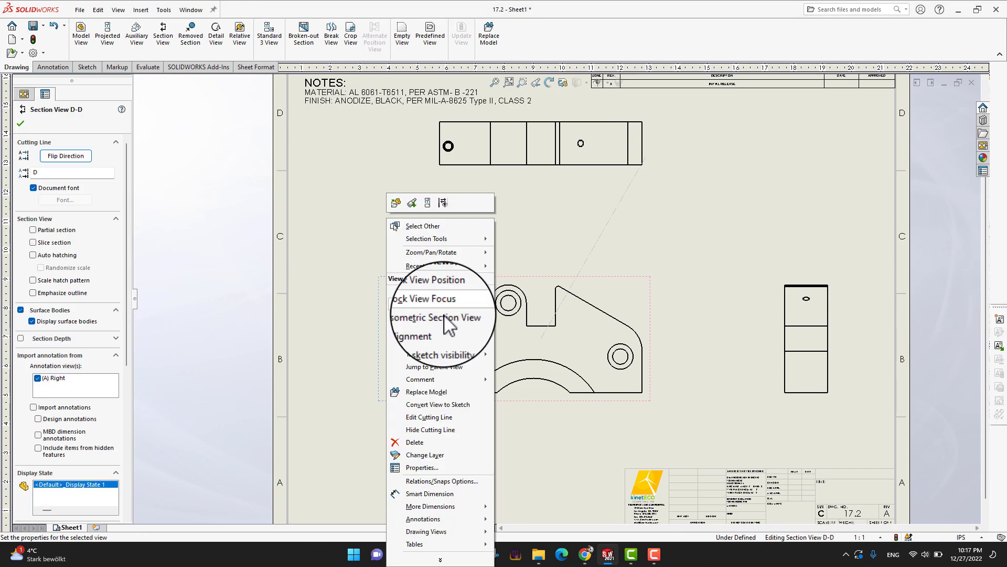
{"action": "left_click", "coordinate": [415, 442]}
{"action": "left_click", "coordinate": [572, 251]}
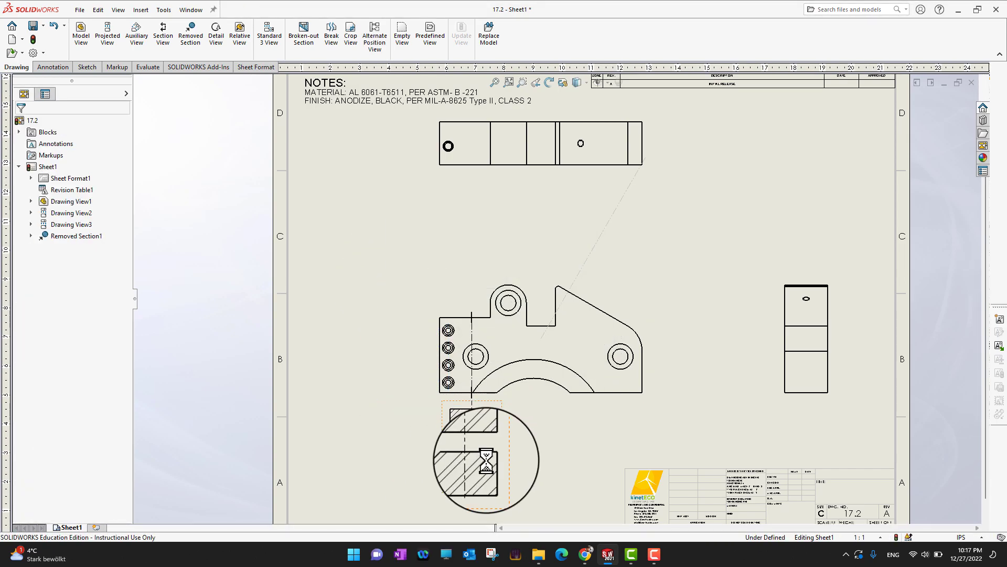
- Delete the removed section below the front view together with its cutting line and section sketch
{"action": "left_click", "coordinate": [502, 466]}
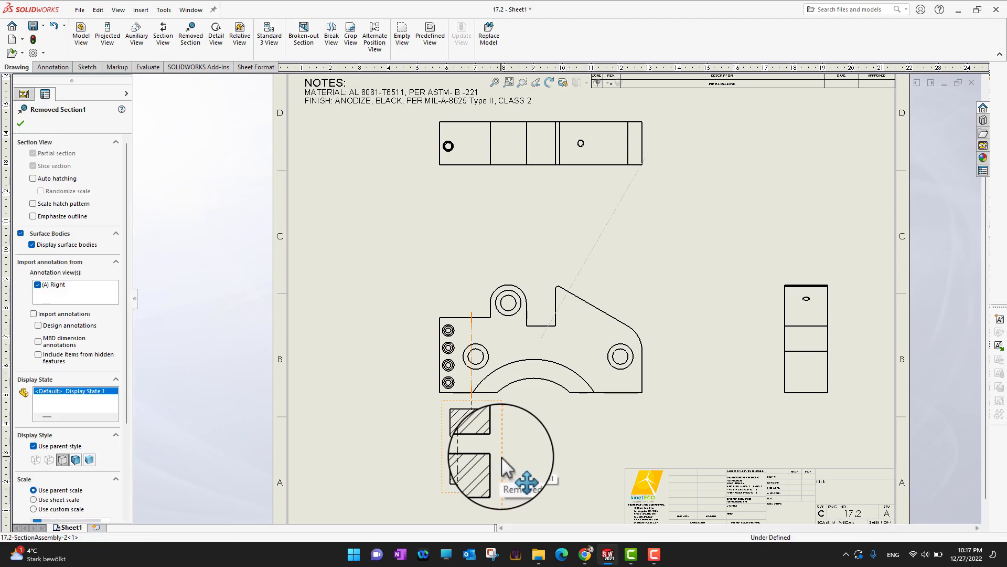
{"action": "right_click", "coordinate": [502, 465]}
{"action": "left_click", "coordinate": [535, 432]}
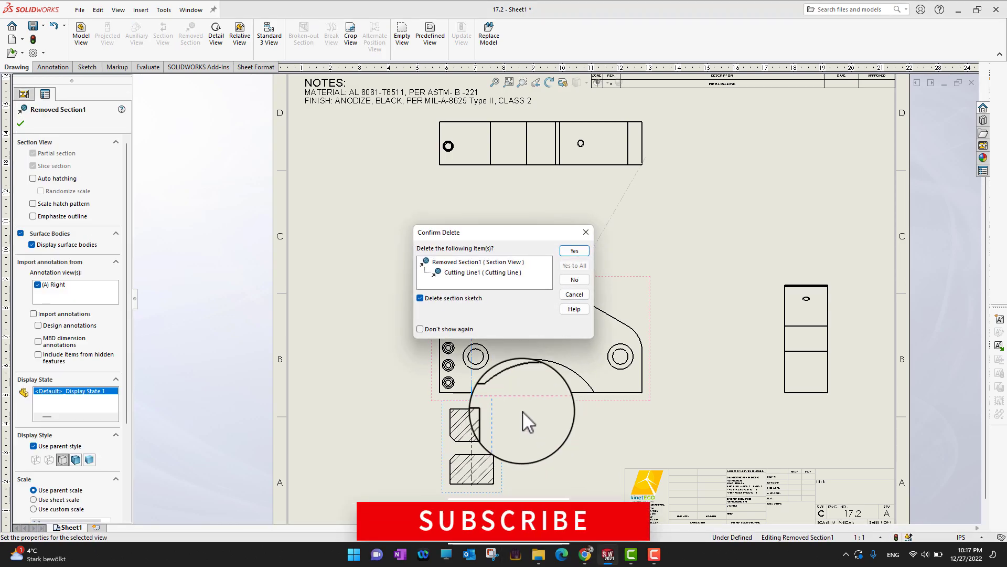
{"action": "left_click", "coordinate": [572, 250]}
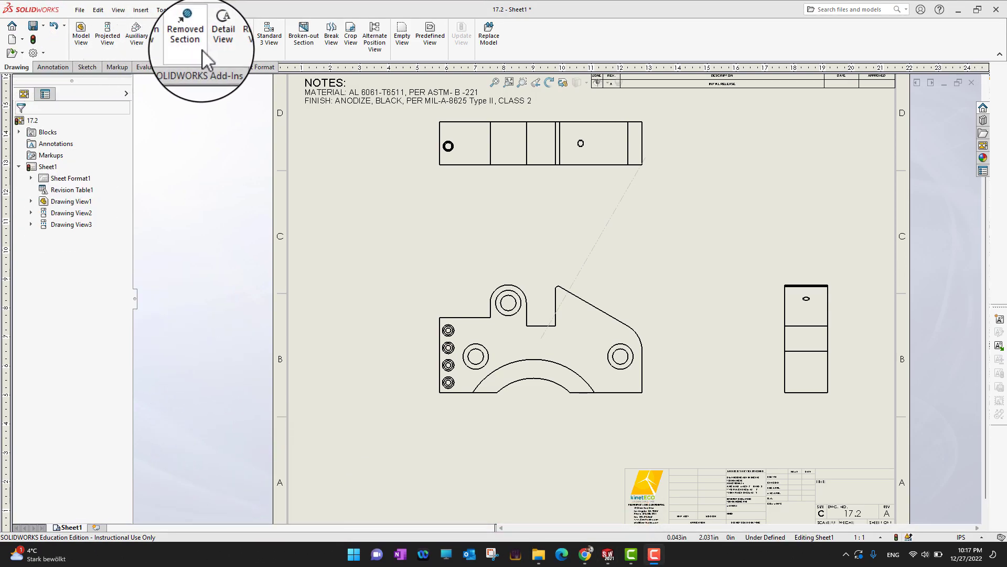
- Start a detail view by sketching a circle of about 1.13 in radius around the upper boss of the front view
{"action": "key", "text": "z"}
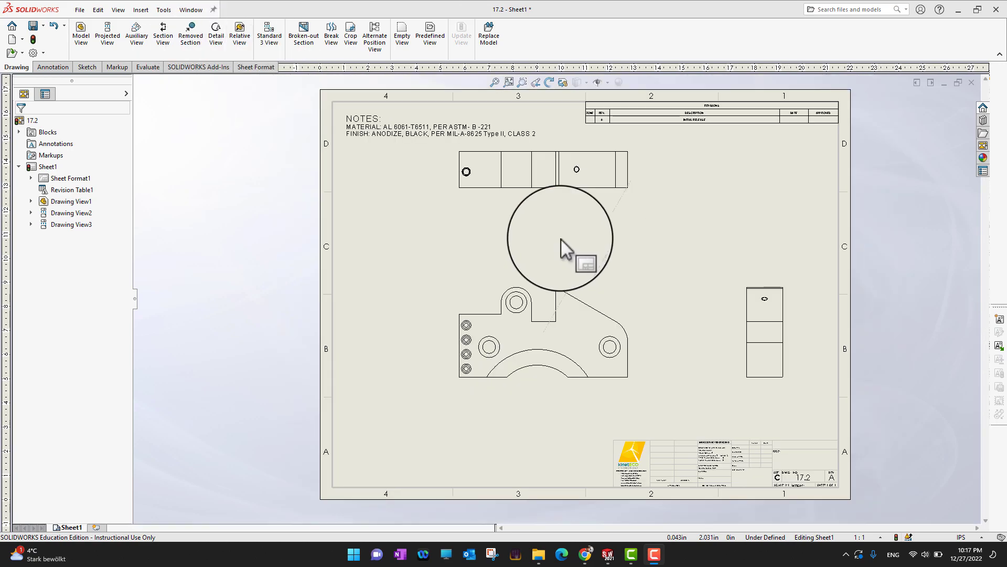
{"action": "scroll", "coordinate": [480, 178], "scroll_direction": "down", "scroll_amount": 1}
{"action": "scroll", "coordinate": [482, 179], "scroll_direction": "up", "scroll_amount": 1}
{"action": "scroll", "coordinate": [483, 181], "scroll_direction": "down", "scroll_amount": 1}
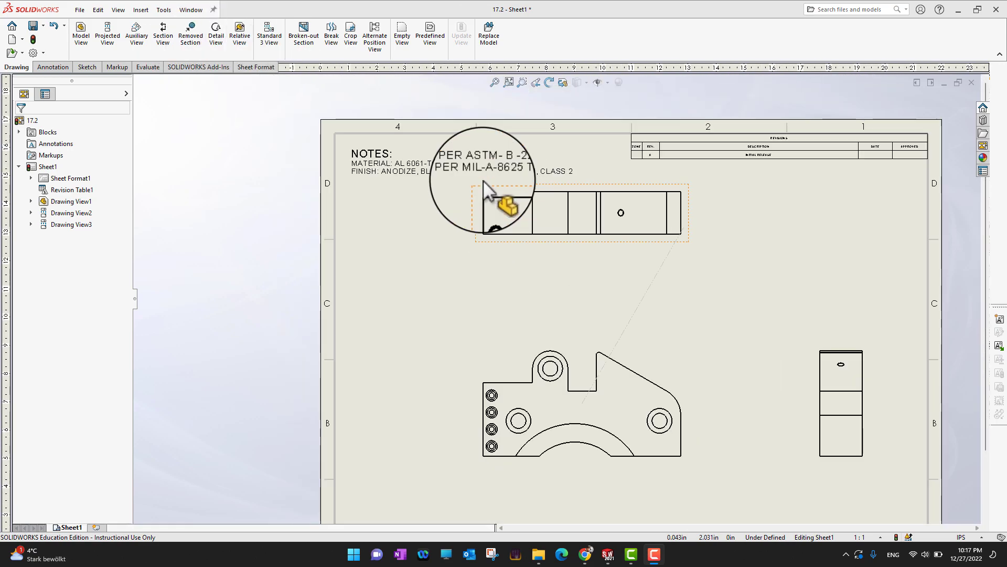
{"action": "scroll", "coordinate": [525, 213], "scroll_direction": "down", "scroll_amount": 1}
{"action": "scroll", "coordinate": [536, 232], "scroll_direction": "down", "scroll_amount": 1}
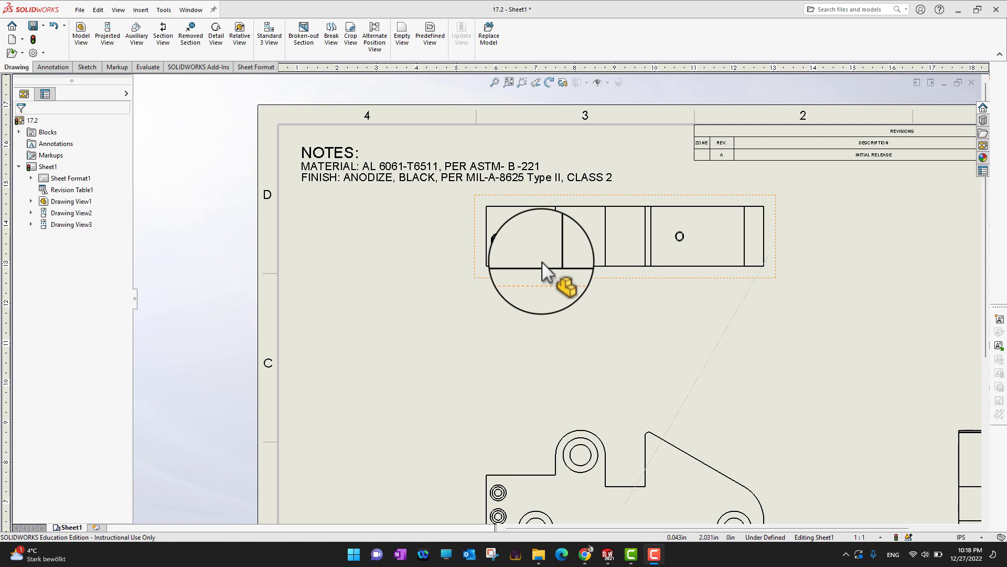
{"action": "left_click", "coordinate": [215, 42]}
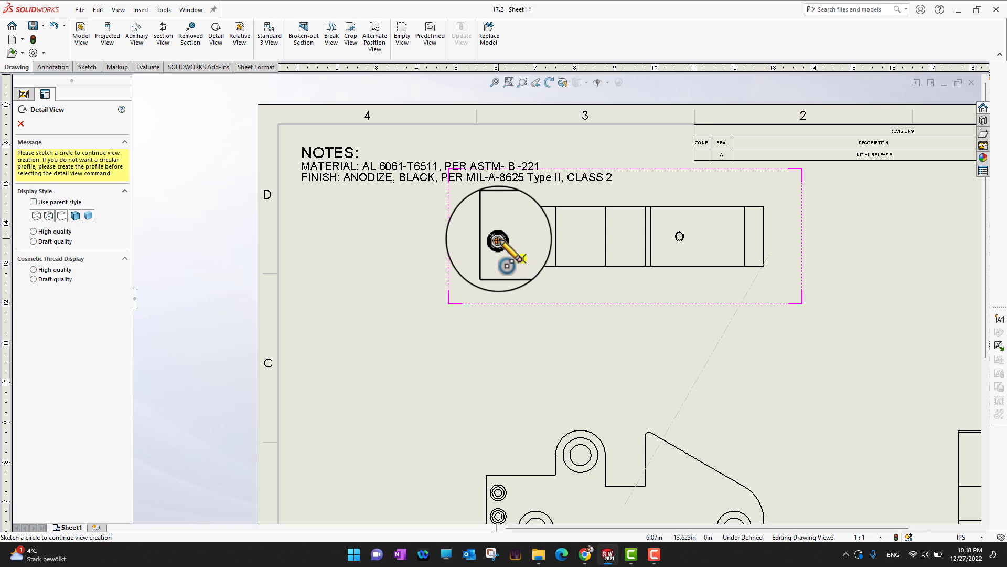
{"action": "scroll", "coordinate": [558, 346], "scroll_direction": "up", "scroll_amount": 3}
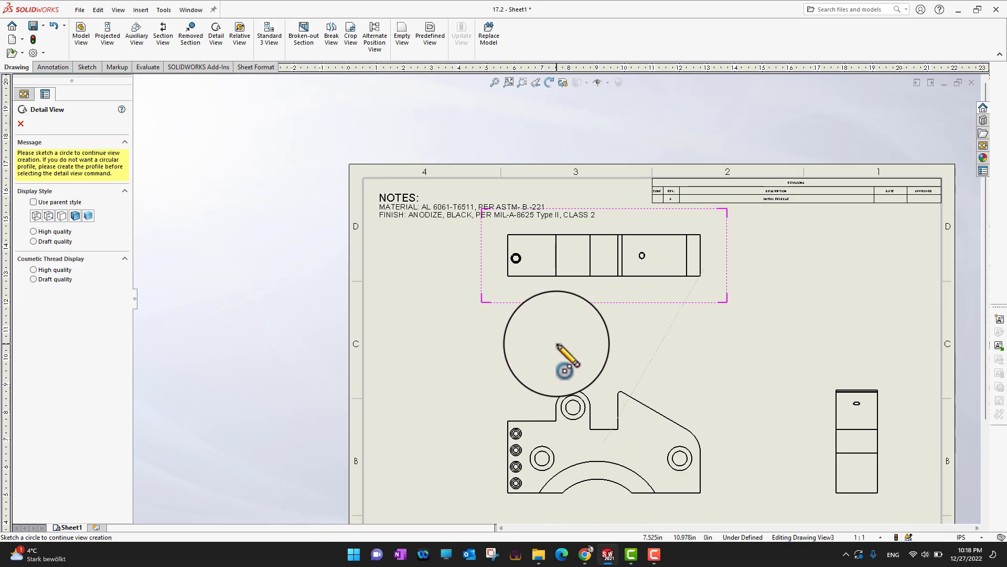
{"action": "scroll", "coordinate": [557, 345], "scroll_direction": "down", "scroll_amount": 2}
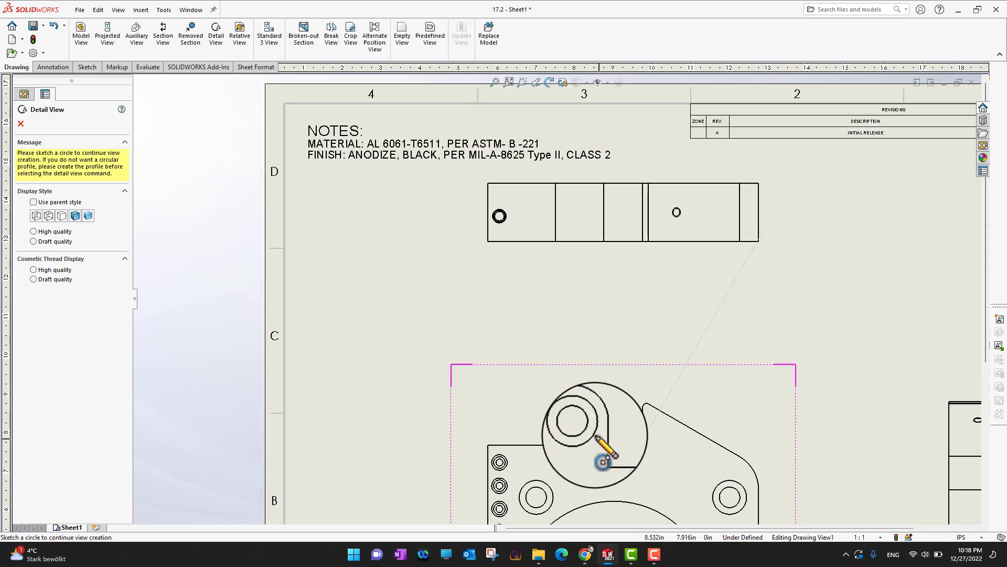
{"action": "scroll", "coordinate": [593, 438], "scroll_direction": "down", "scroll_amount": 2}
{"action": "scroll", "coordinate": [594, 433], "scroll_direction": "down", "scroll_amount": 3}
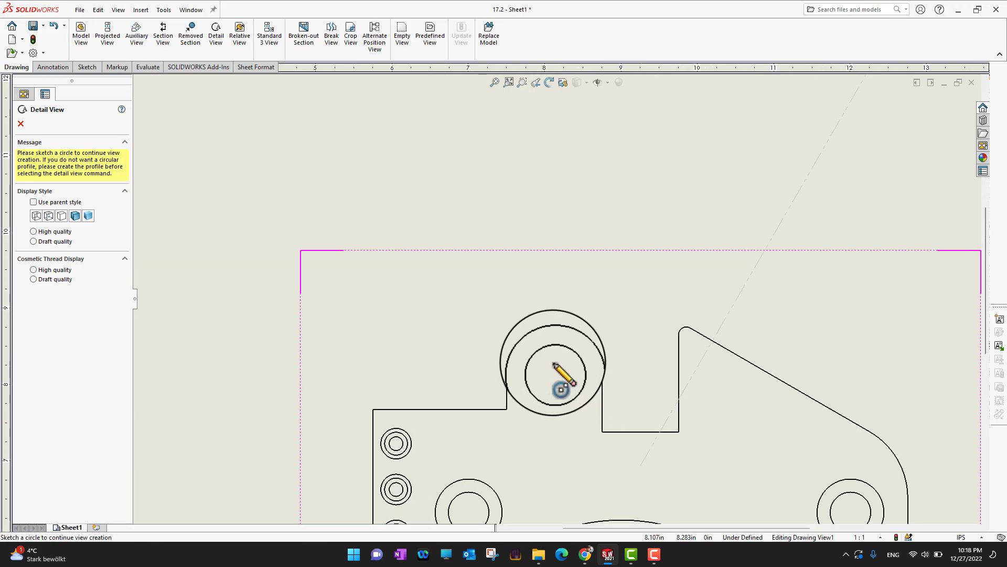
{"action": "left_click", "coordinate": [552, 363]}
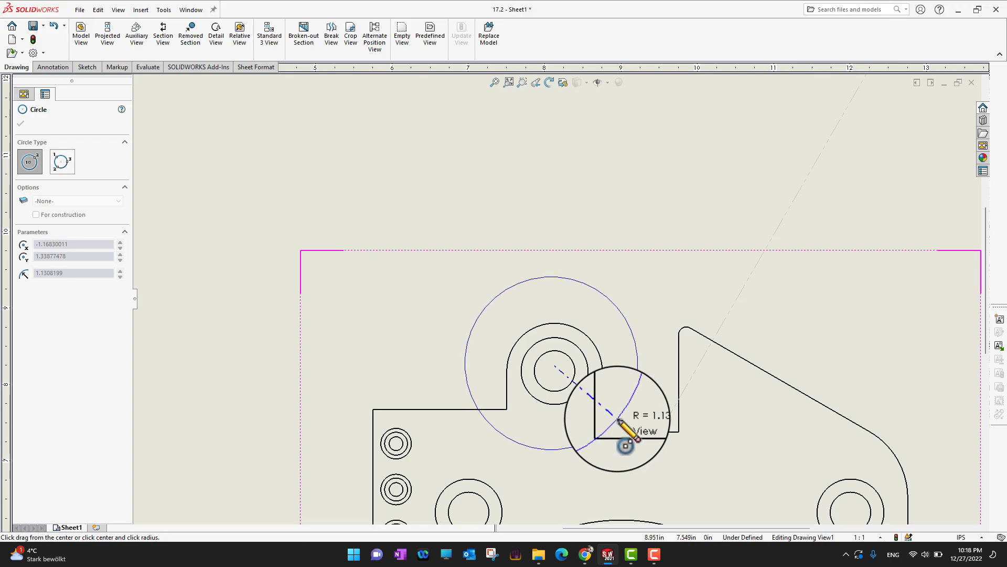
{"action": "left_click", "coordinate": [619, 419]}
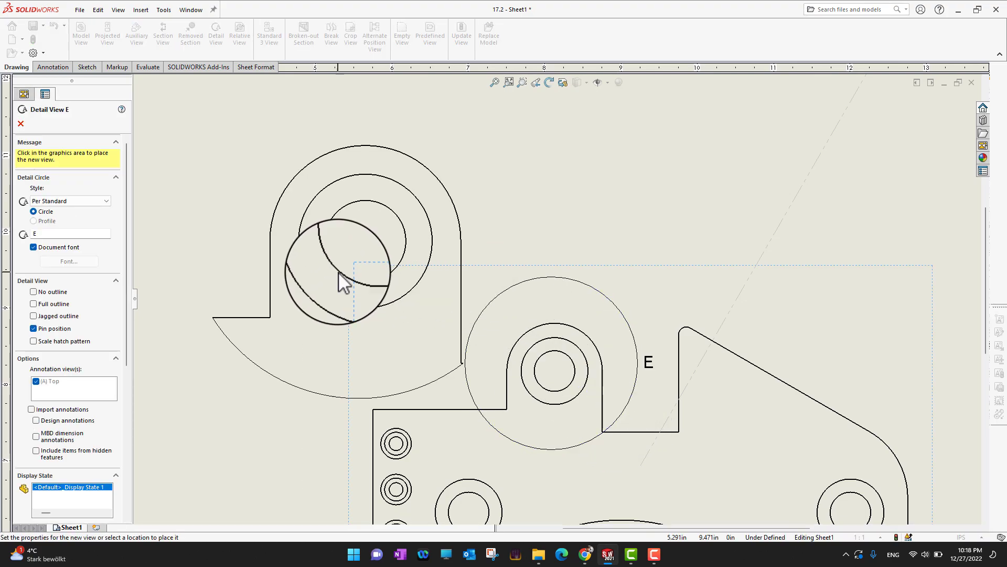
- Place the detail view to the upper left of the front view and accept it
{"action": "scroll", "coordinate": [339, 272], "scroll_direction": "up", "scroll_amount": 5}
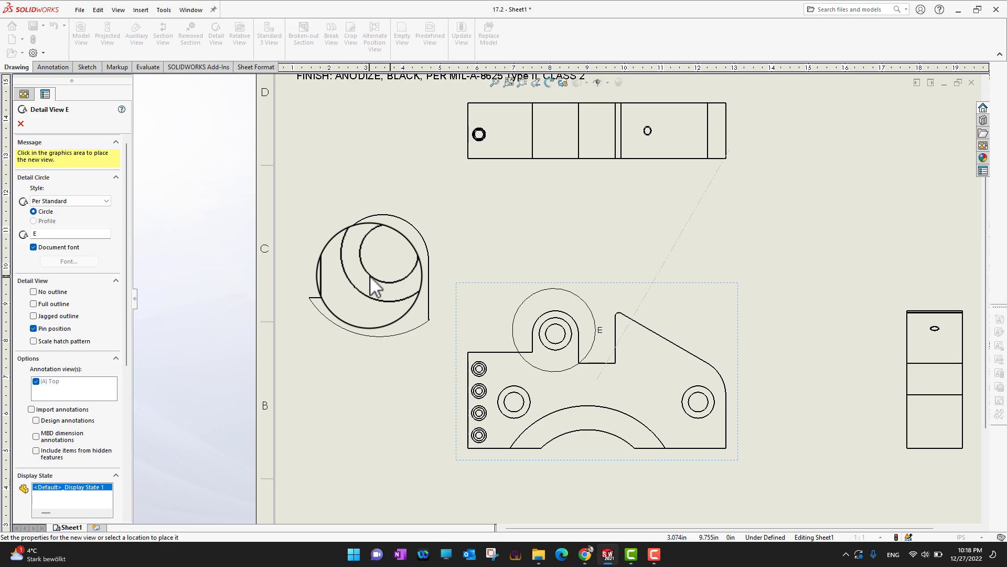
{"action": "left_click", "coordinate": [378, 285]}
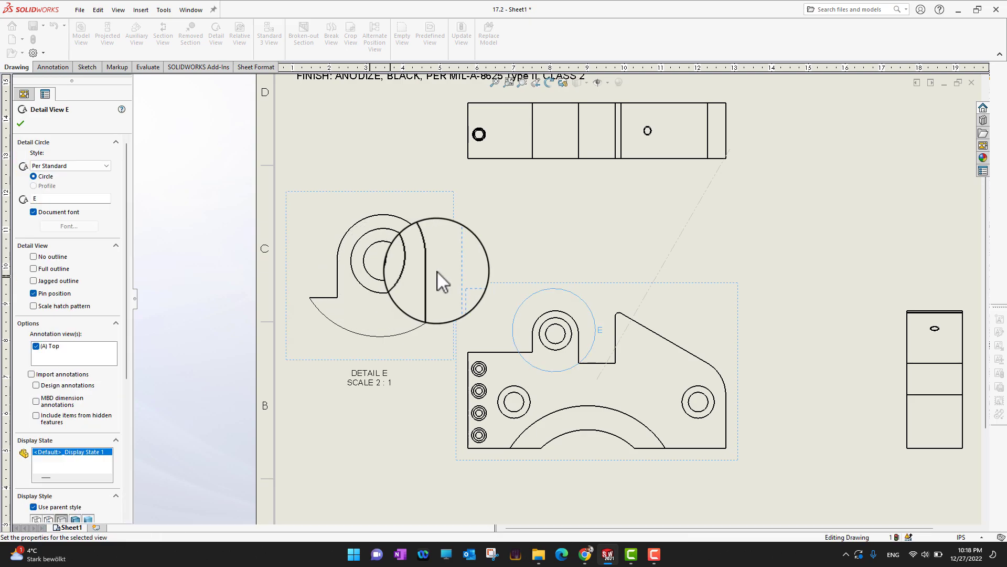
{"action": "left_click", "coordinate": [20, 123]}
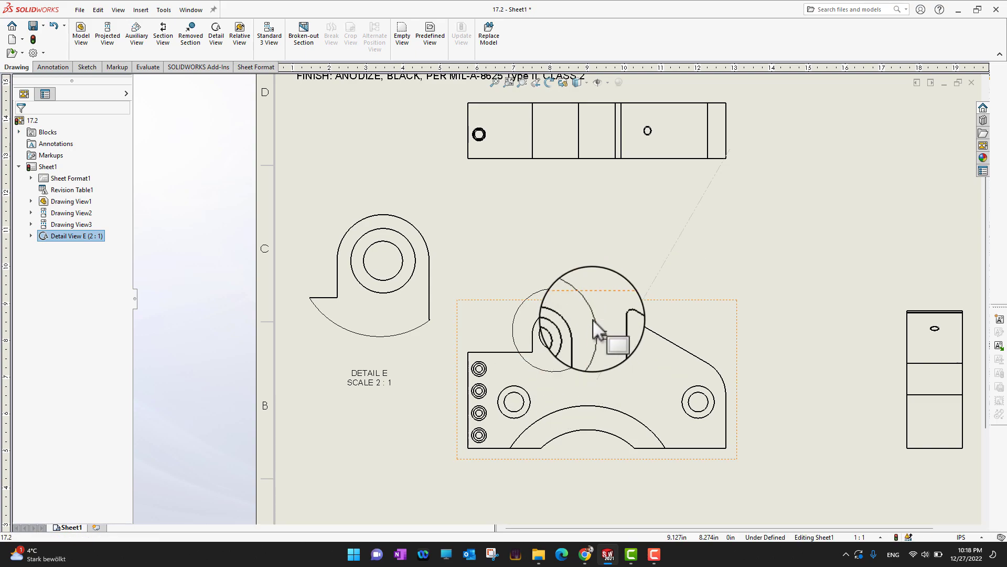
{"action": "key", "text": "Escape"}
{"action": "left_click_drag", "start_coordinate": [567, 303], "coordinate": [573, 323]}
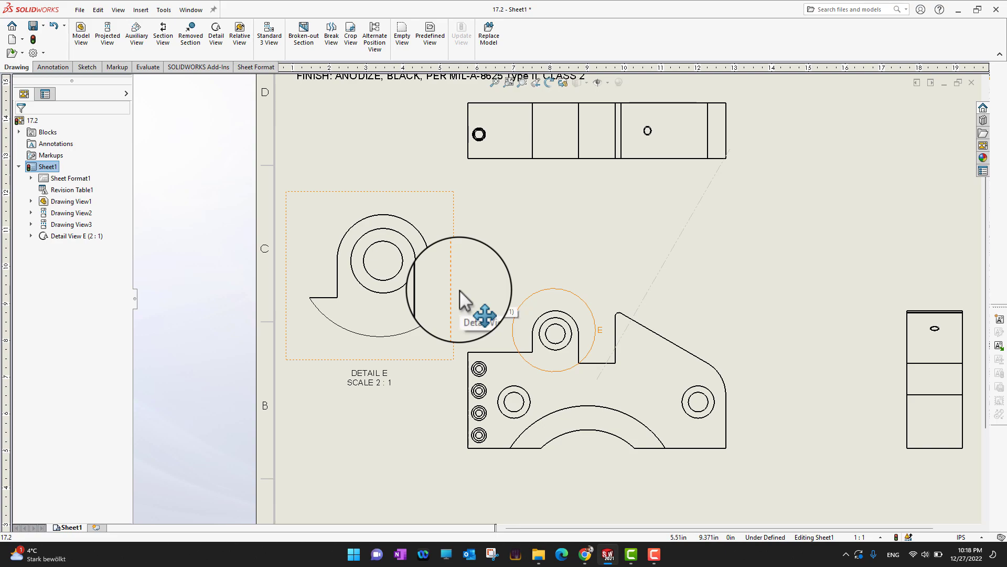
- Delete the detail view of the boss together with its detail circle and sketch
{"action": "left_click", "coordinate": [453, 238]}
{"action": "right_click", "coordinate": [453, 238]}
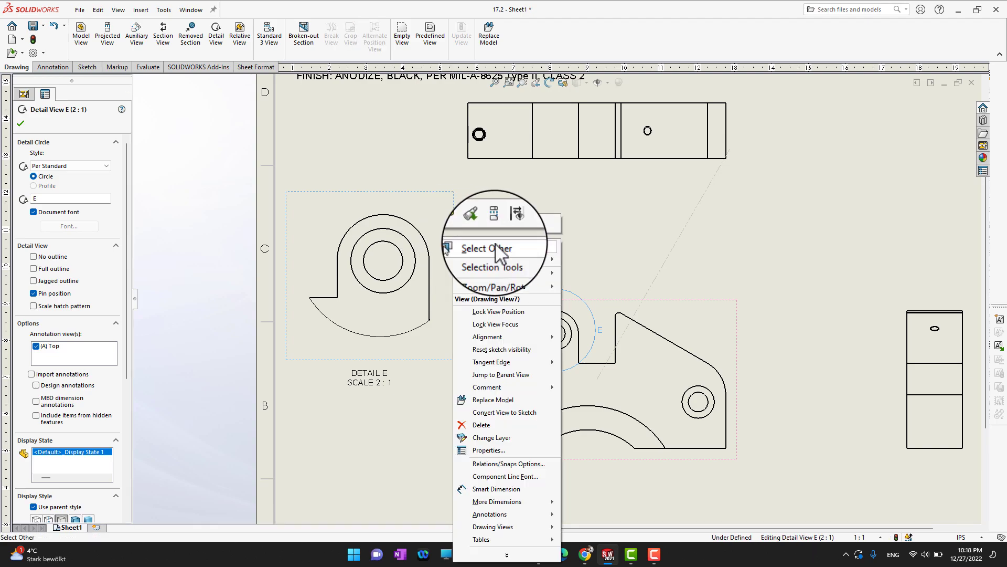
{"action": "left_click", "coordinate": [504, 446]}
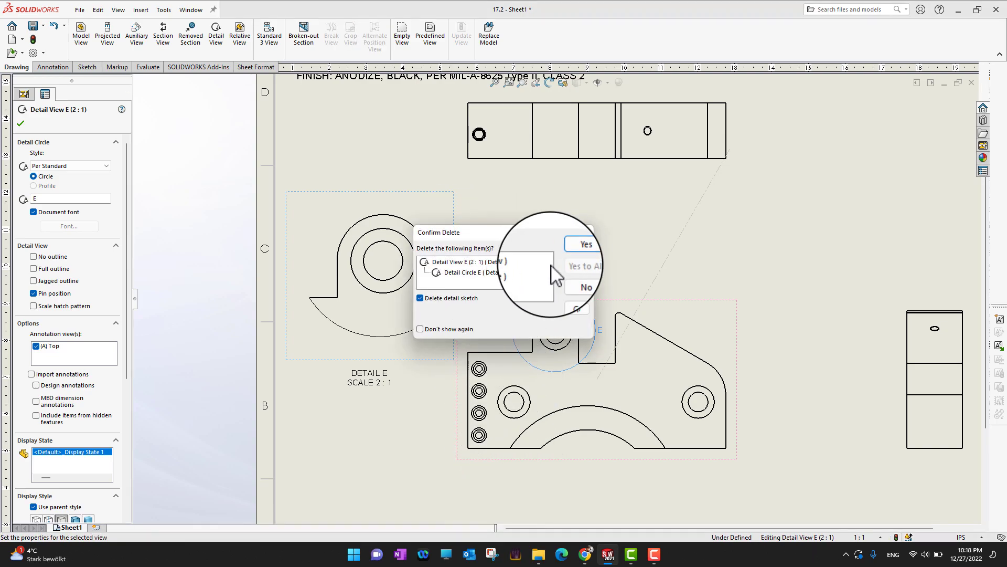
{"action": "left_click", "coordinate": [577, 247]}
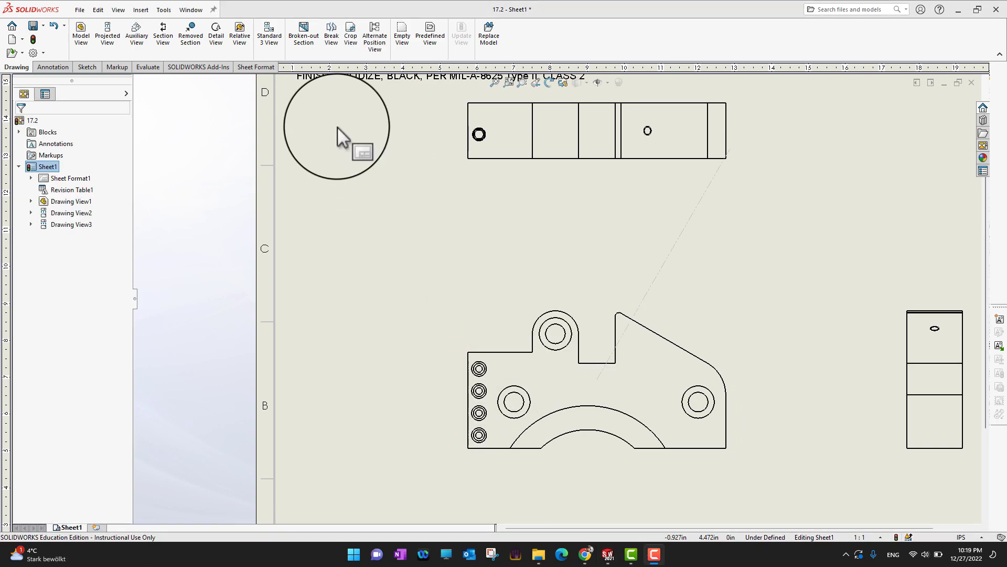
- Create a relative view using the model's upper-left step face as Front and its large holed face as Right, placed between the front and side views
{"action": "key", "text": "f"}
{"action": "scroll", "coordinate": [837, 423], "scroll_direction": "down", "scroll_amount": 2}
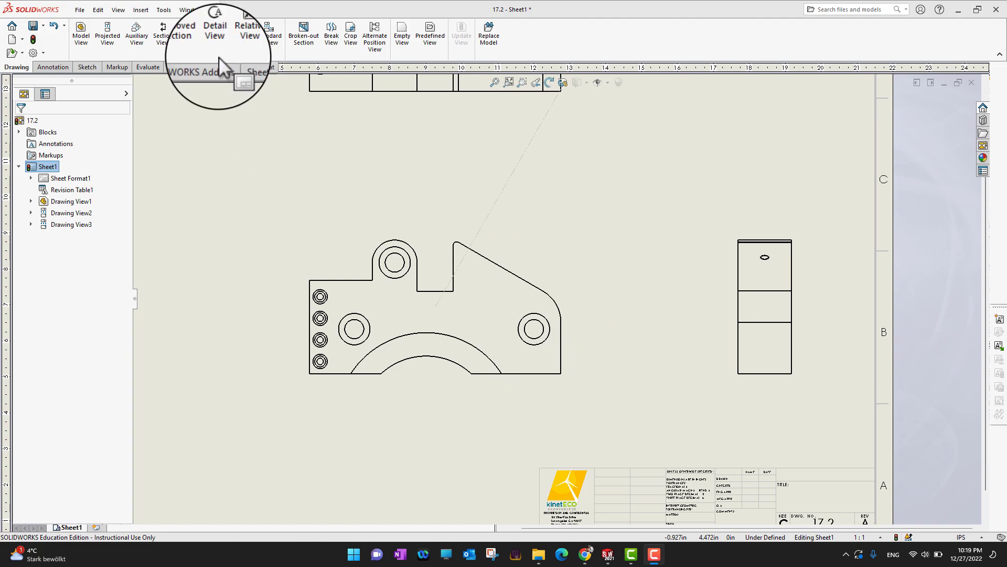
{"action": "left_click", "coordinate": [242, 41]}
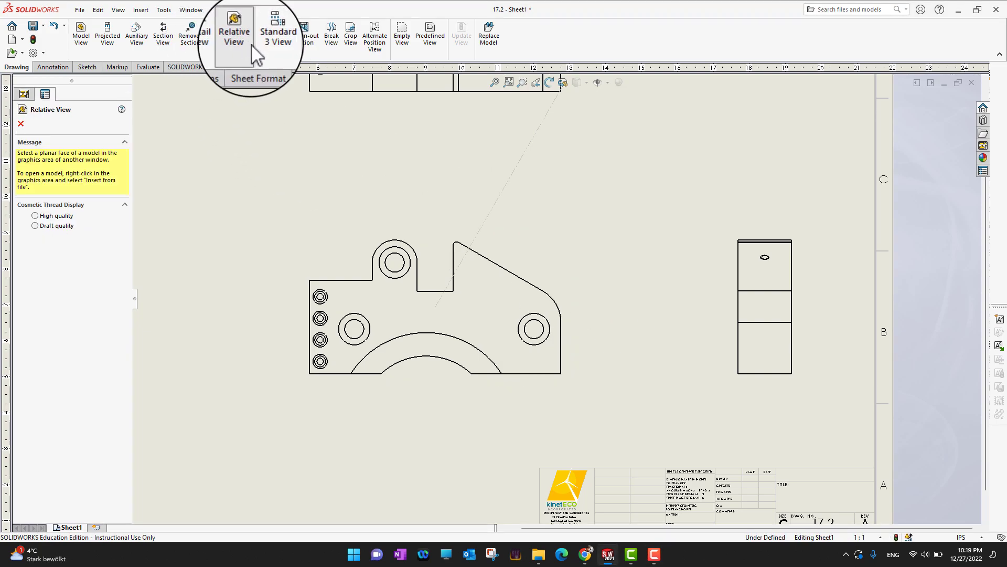
{"action": "left_click", "coordinate": [742, 347]}
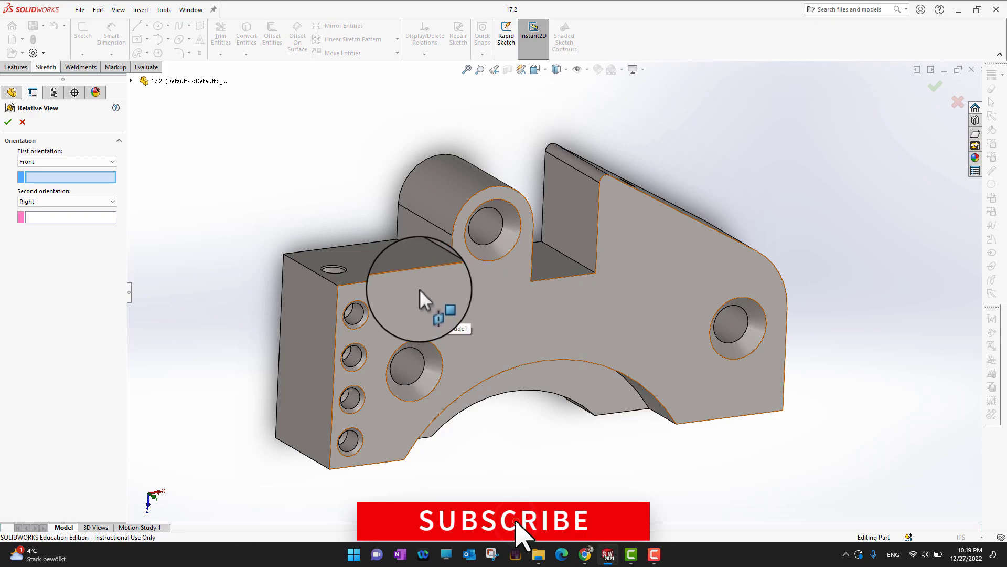
{"action": "left_click", "coordinate": [399, 264]}
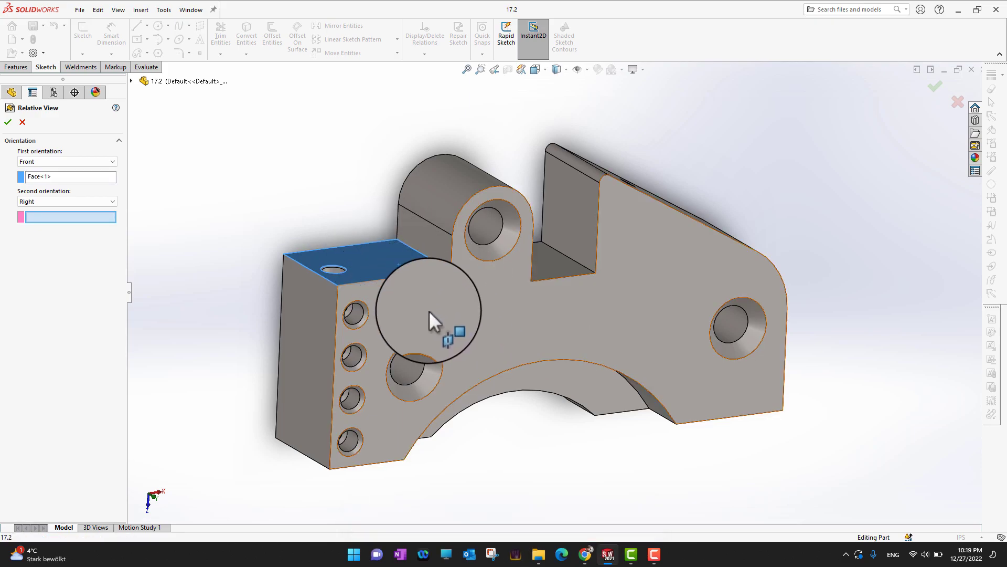
{"action": "left_click", "coordinate": [484, 344]}
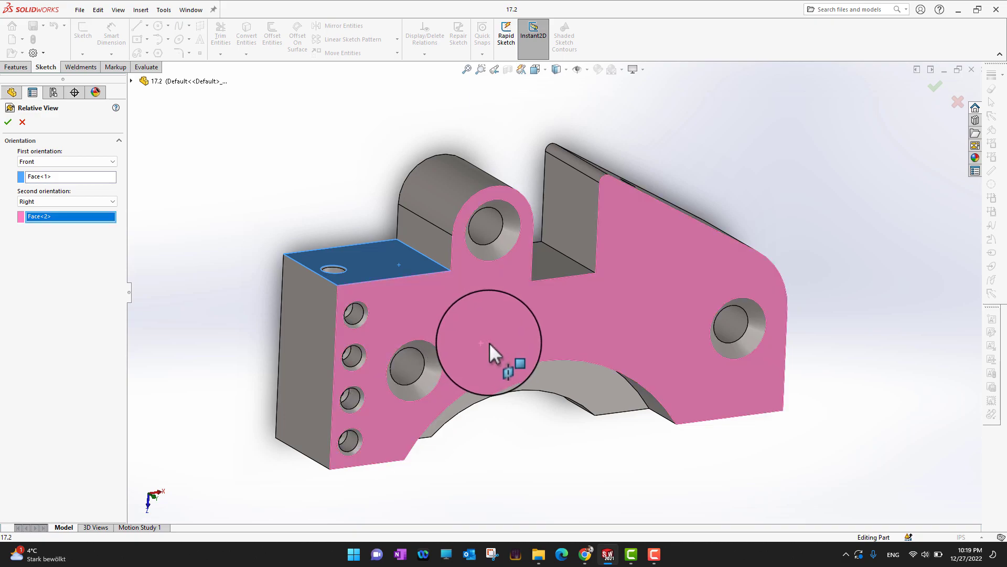
{"action": "left_click", "coordinate": [11, 123]}
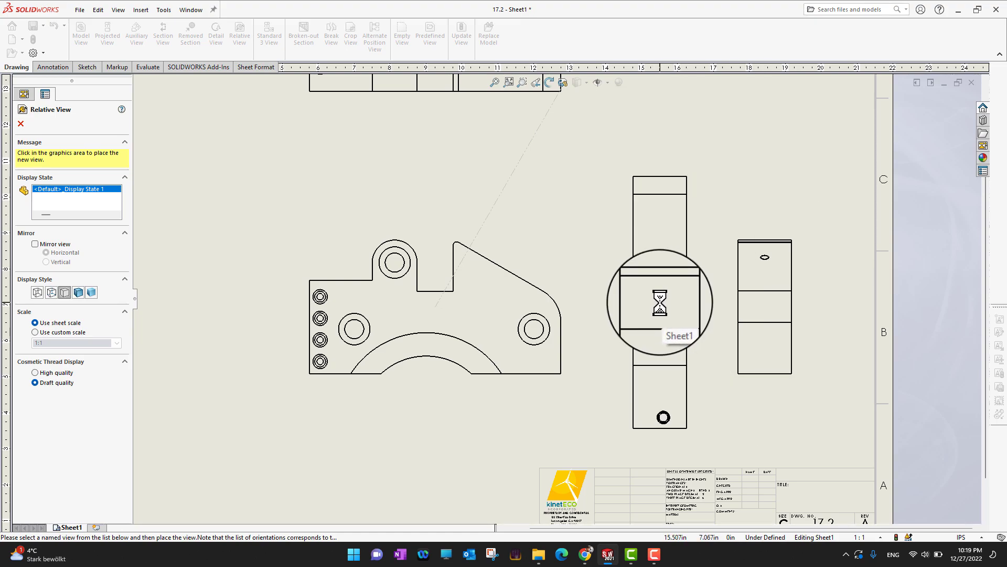
{"action": "left_click", "coordinate": [660, 297]}
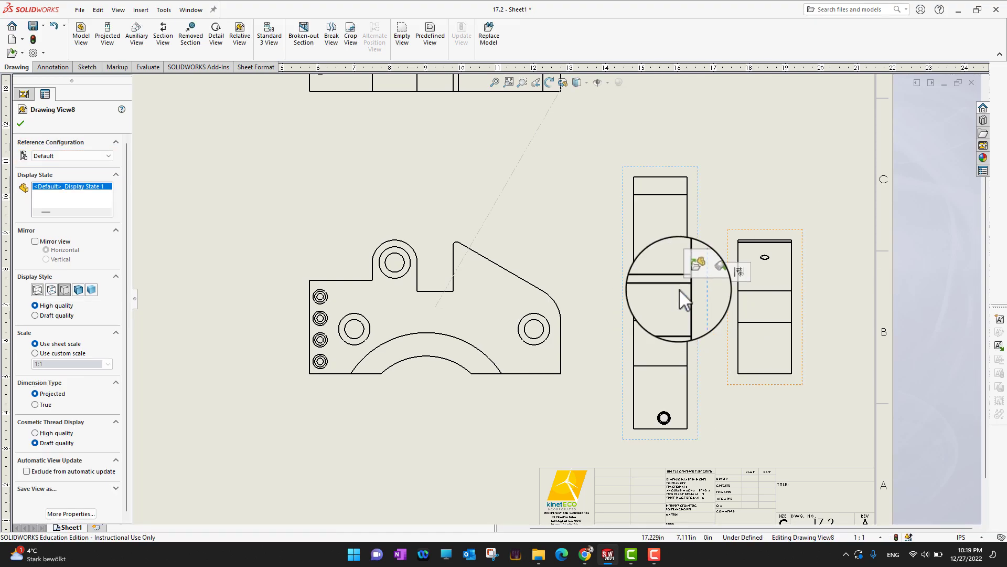
{"action": "left_click", "coordinate": [17, 126]}
- Delete the tall relative view between the front and side views
{"action": "key", "text": "f"}
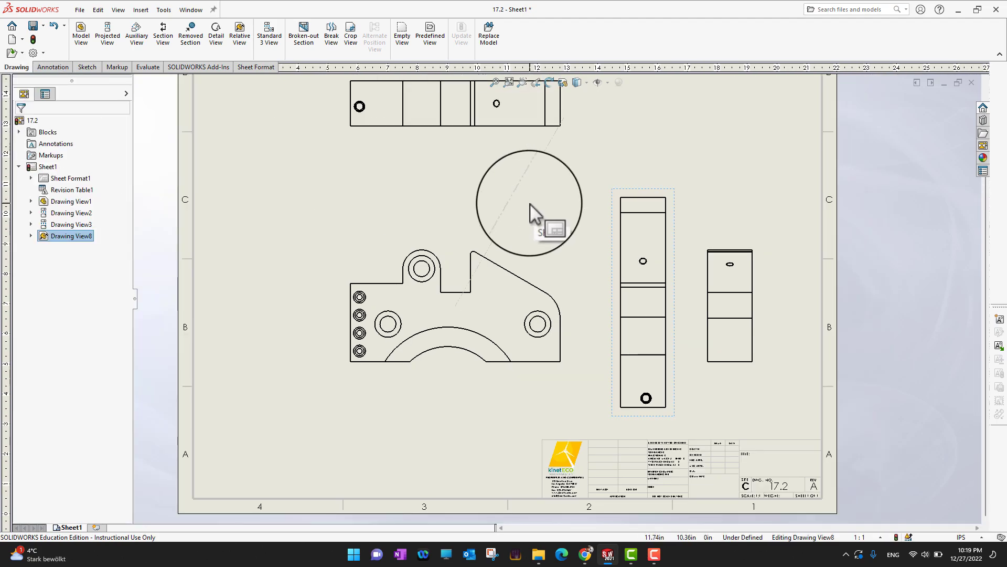
{"action": "scroll", "coordinate": [405, 168], "scroll_direction": "down", "scroll_amount": 1}
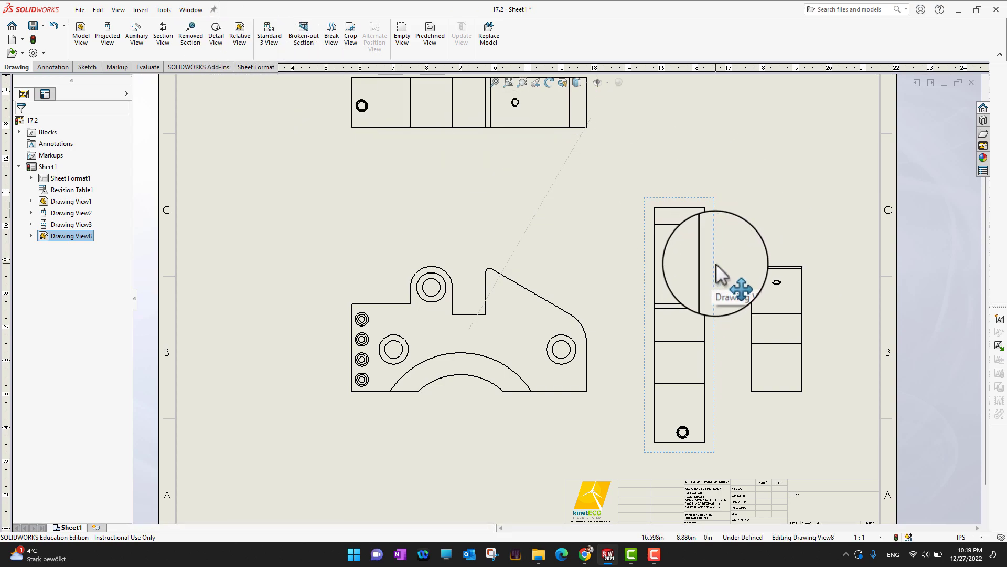
{"action": "left_click", "coordinate": [724, 280]}
{"action": "right_click", "coordinate": [724, 283]}
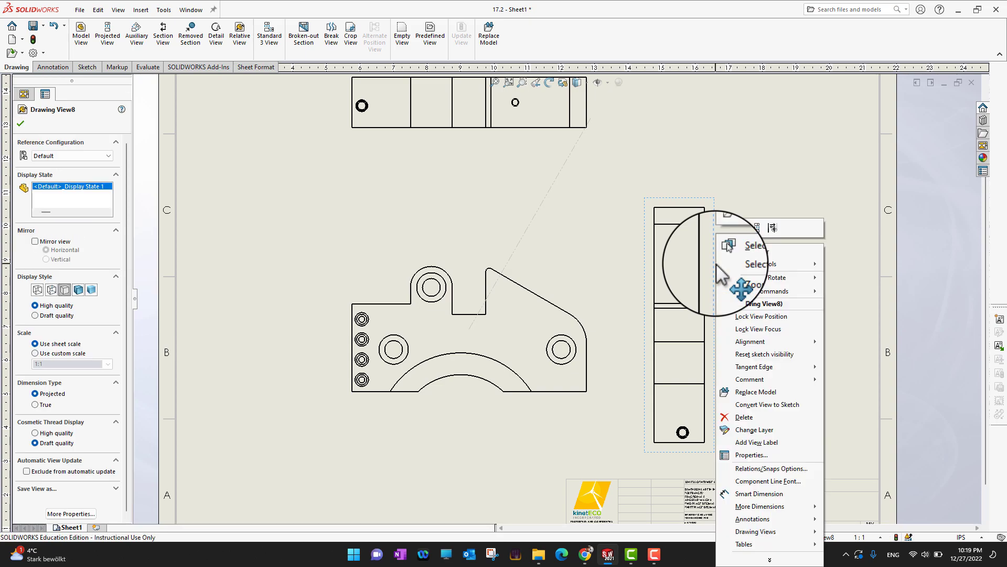
{"action": "left_click", "coordinate": [761, 420]}
{"action": "left_click", "coordinate": [579, 254]}
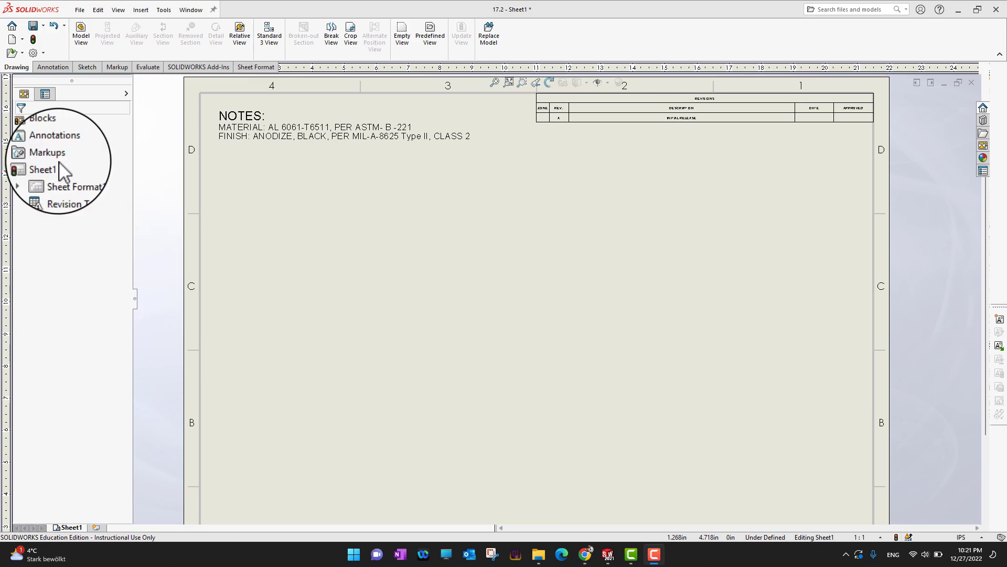
- Insert the standard three views of part 17.2 on the empty sheet using the Default configuration
{"action": "left_click", "coordinate": [275, 47]}
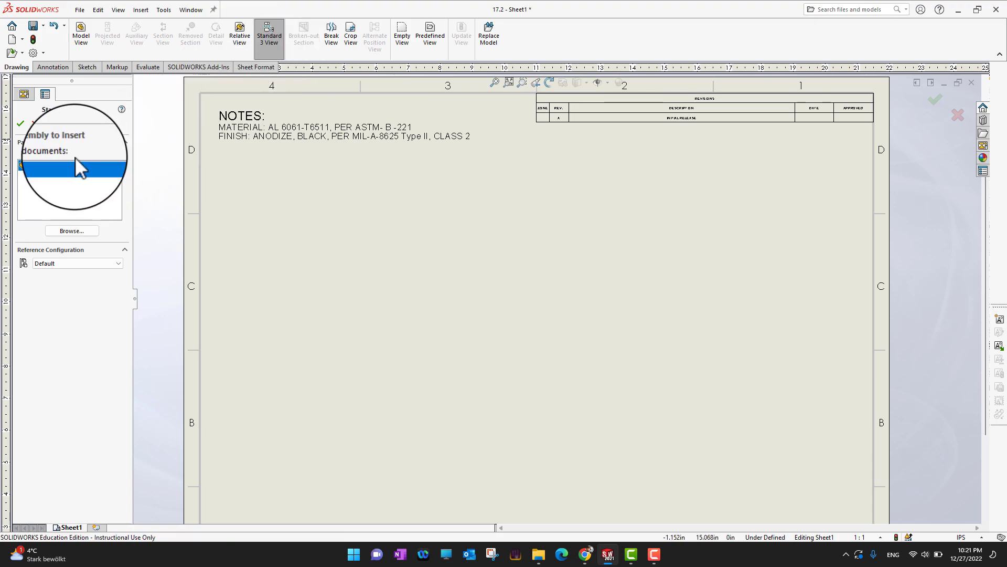
{"action": "left_click", "coordinate": [21, 125]}
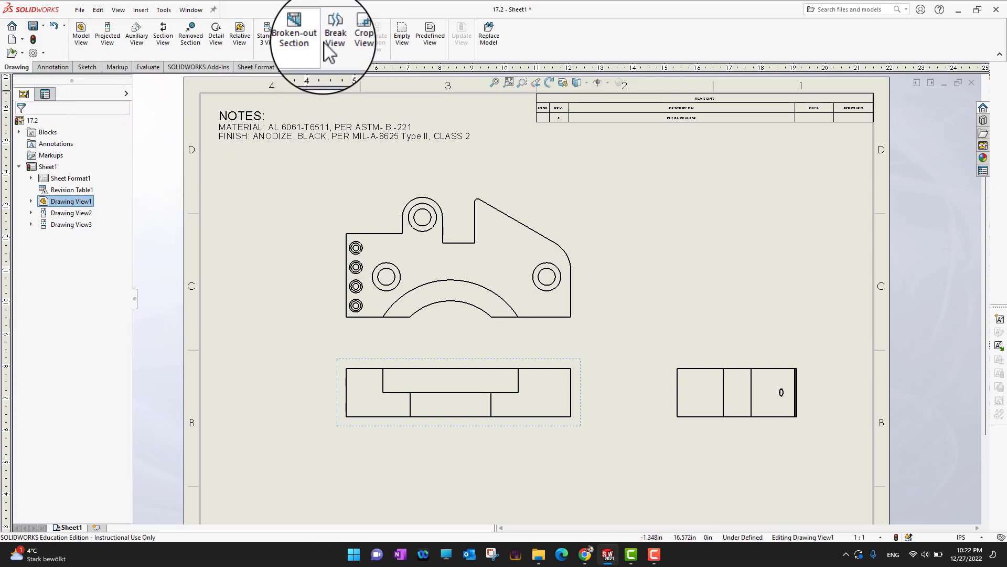
- Start a broken-out section by sketching a closed spline around the upper-left corner of the view showing the bosses and arc cutout
{"action": "left_click", "coordinate": [310, 40]}
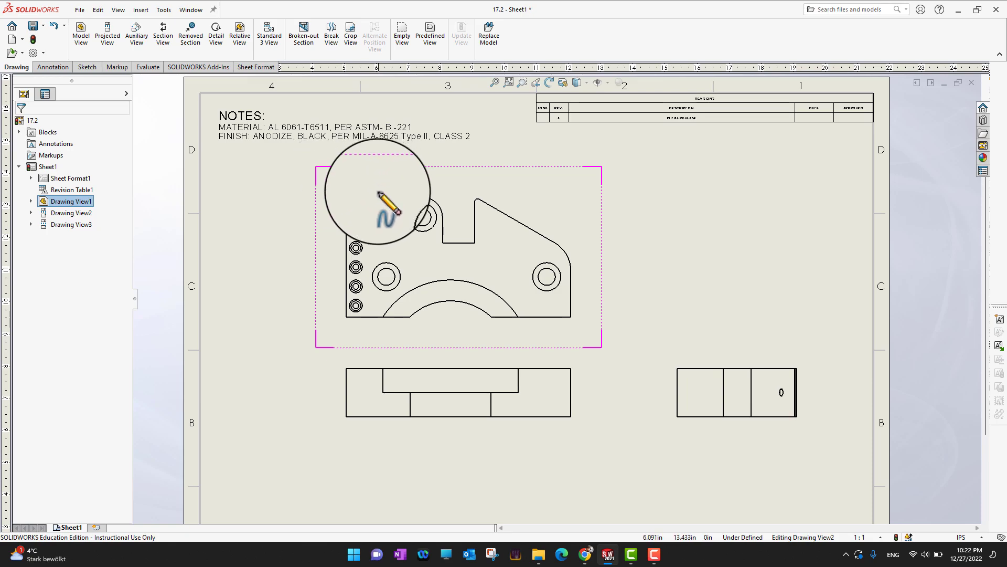
{"action": "left_click", "coordinate": [342, 205]}
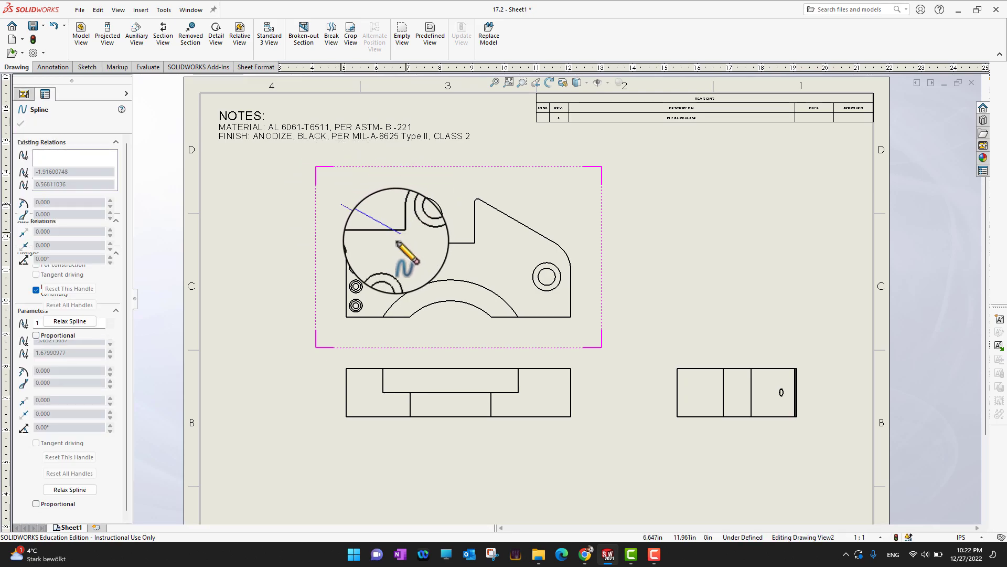
{"action": "left_click", "coordinate": [366, 286]}
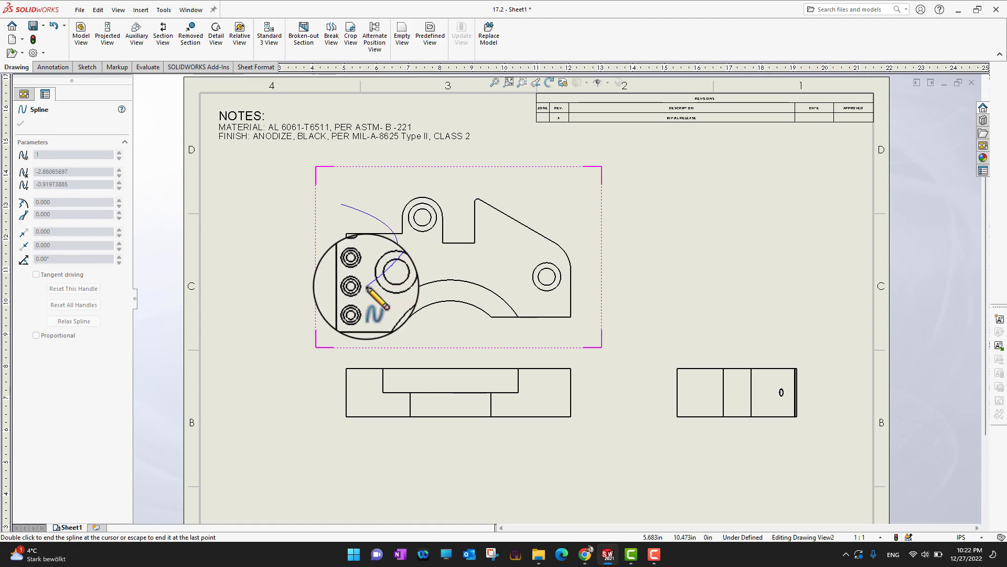
{"action": "left_click", "coordinate": [341, 203]}
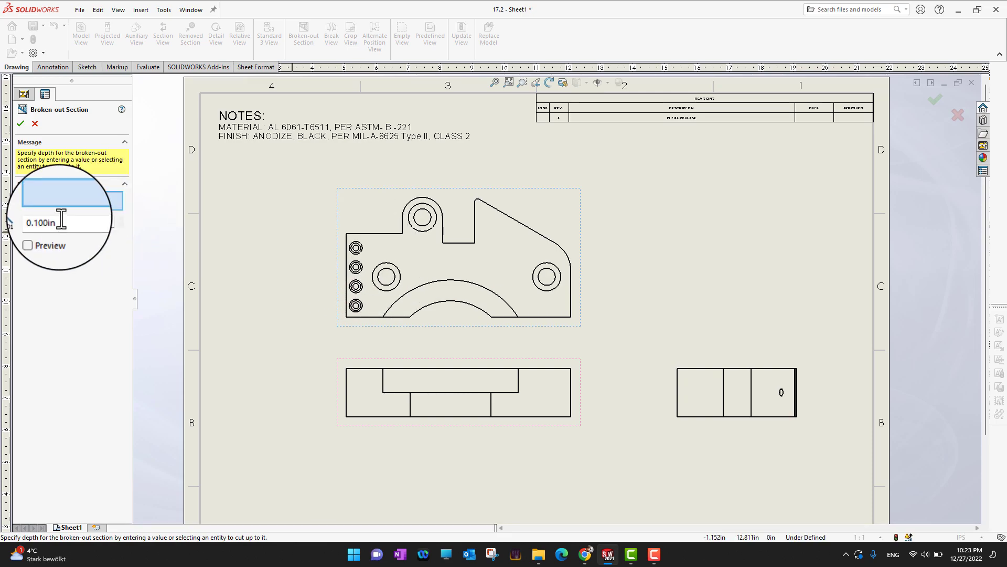
- Preview the broken-out section, deepen it until it cuts along the vertical hole near the part's left edge, and accept it
{"action": "left_click", "coordinate": [34, 236]}
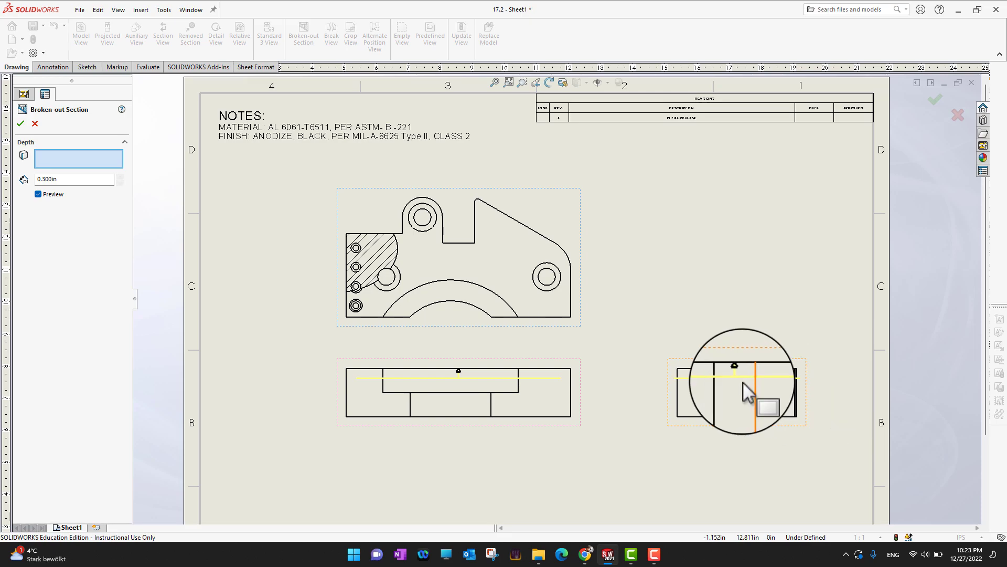
{"action": "left_click", "coordinate": [120, 182]}
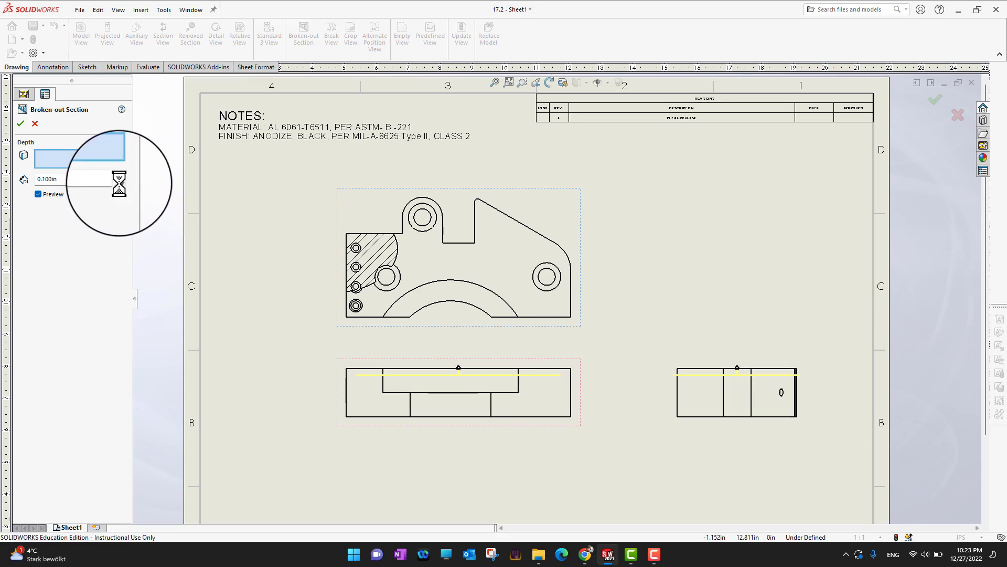
{"action": "left_click", "coordinate": [120, 177]}
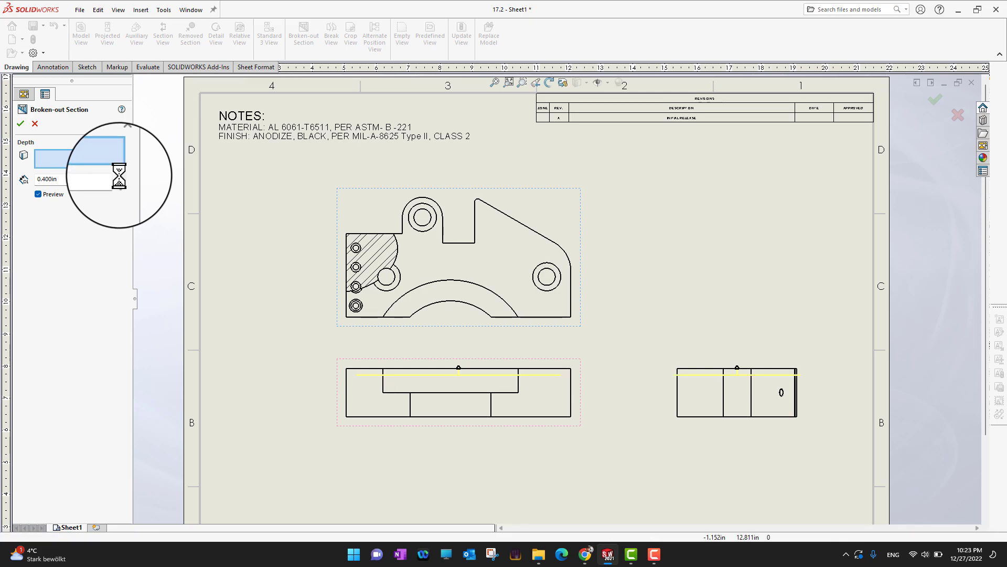
{"action": "left_click", "coordinate": [20, 123]}
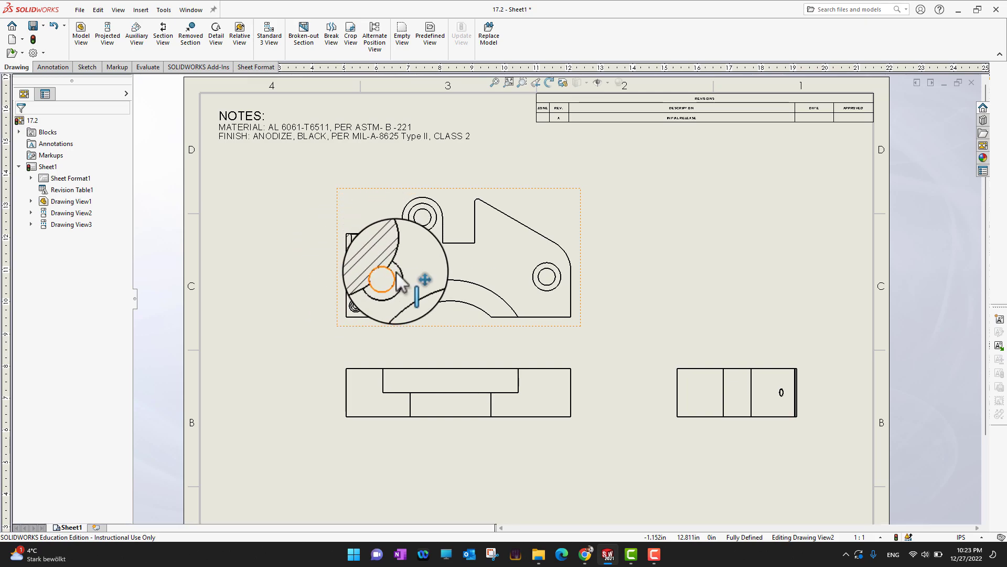
{"action": "left_click", "coordinate": [212, 460]}
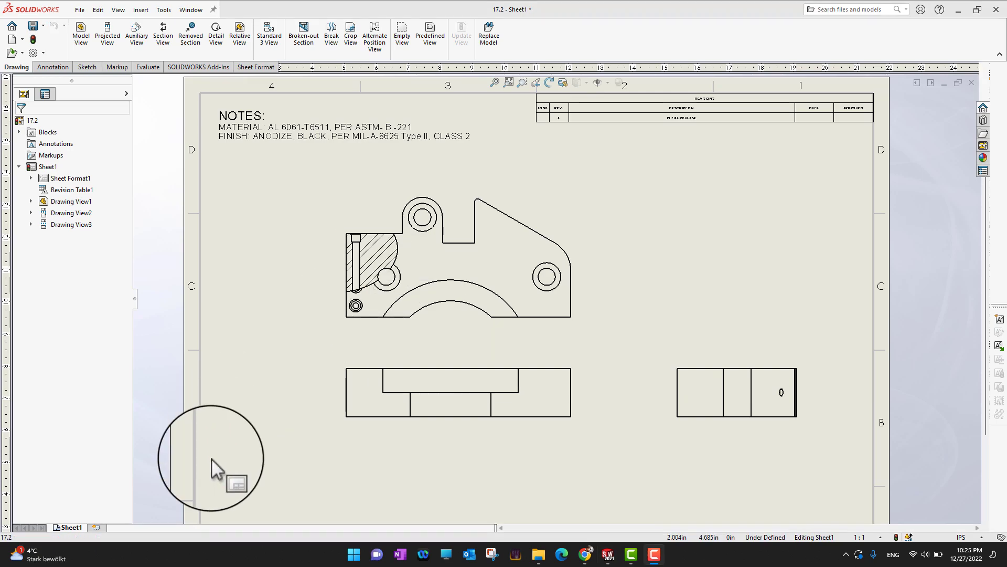
{"action": "left_click", "coordinate": [331, 37]}
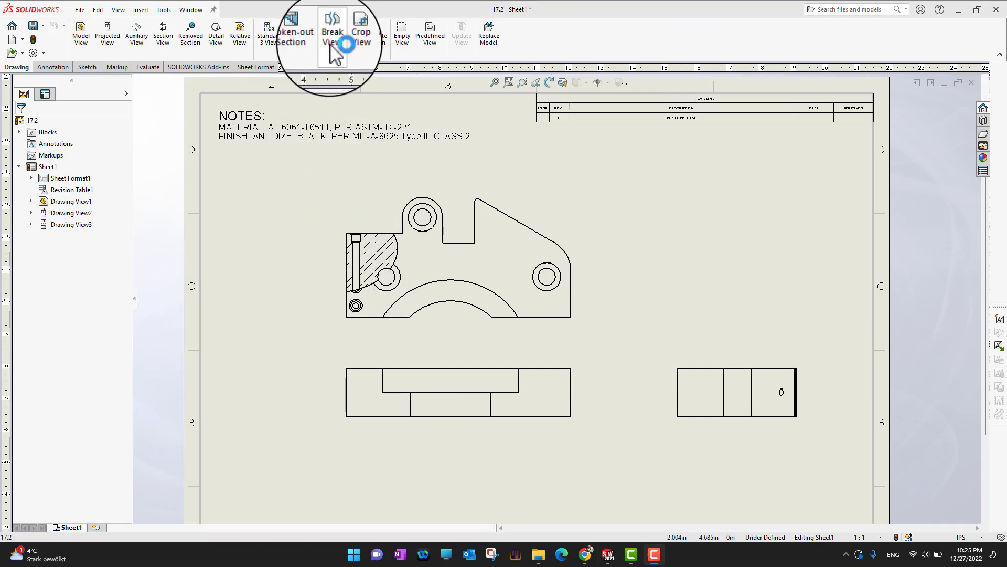
{"action": "left_click", "coordinate": [351, 40]}
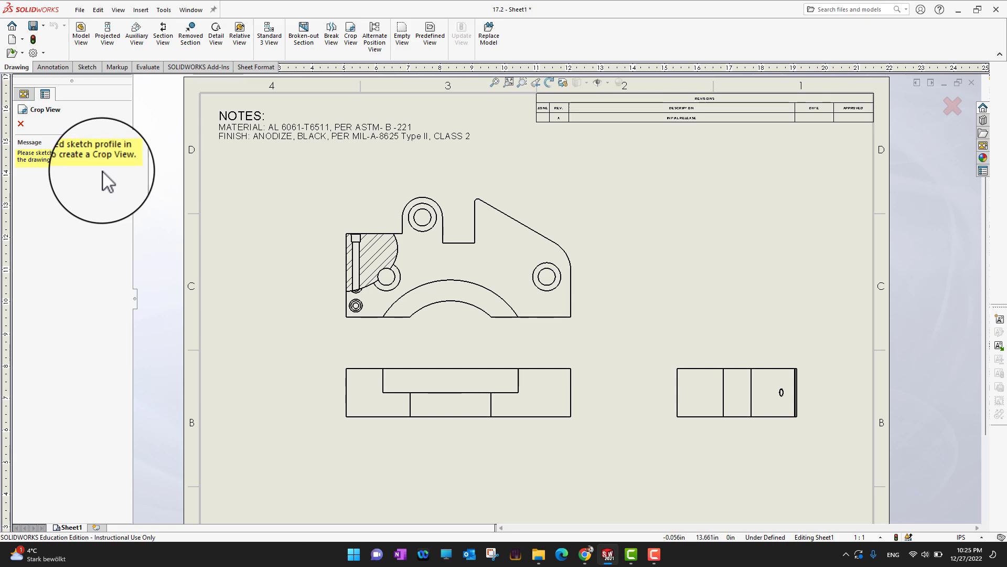
{"action": "left_click", "coordinate": [20, 126]}
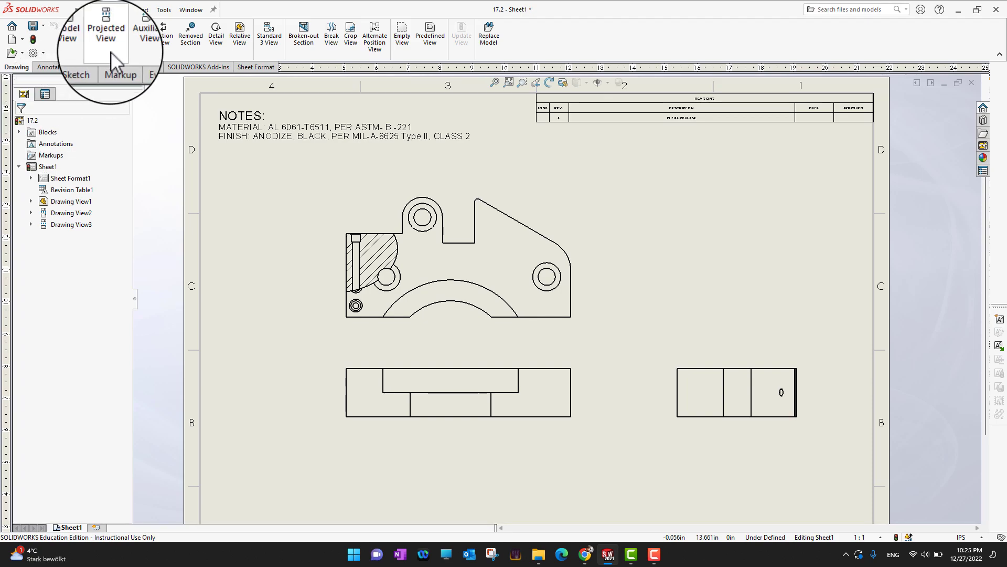
- Sketch a corner rectangle about 2.9 in wide and 3.6 in high around the right-hand portion of the side view
{"action": "left_click", "coordinate": [87, 66]}
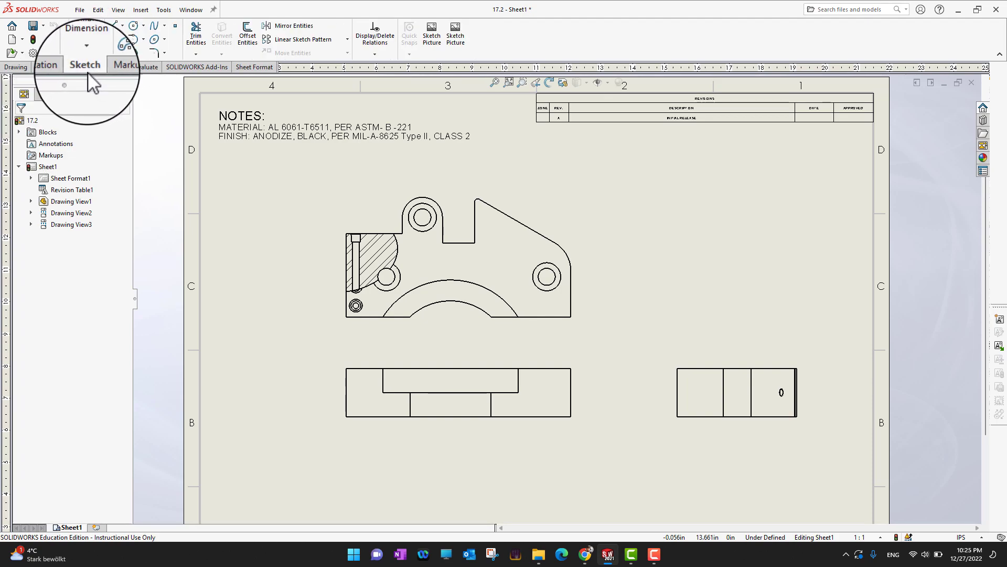
{"action": "left_click", "coordinate": [123, 39]}
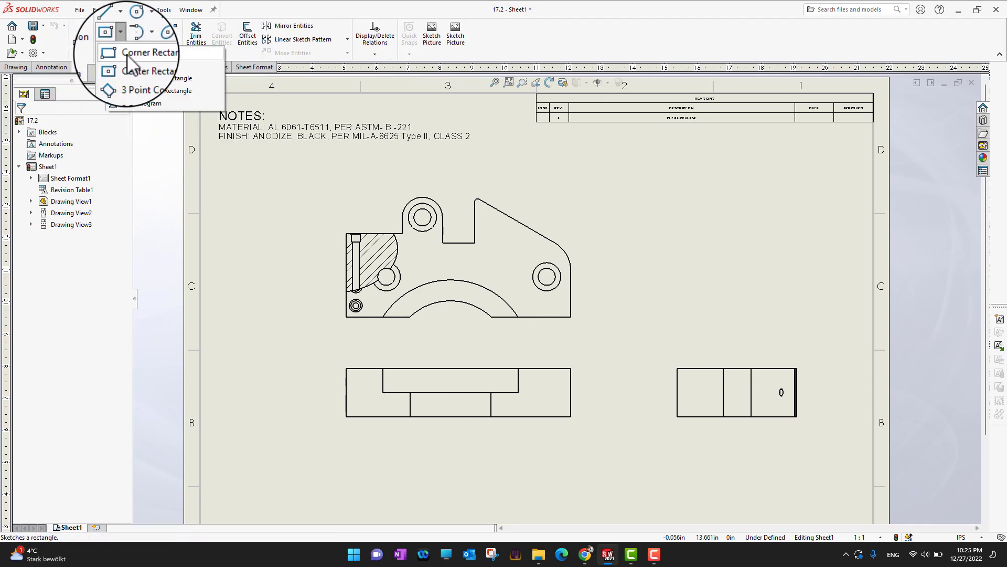
{"action": "left_click", "coordinate": [134, 49]}
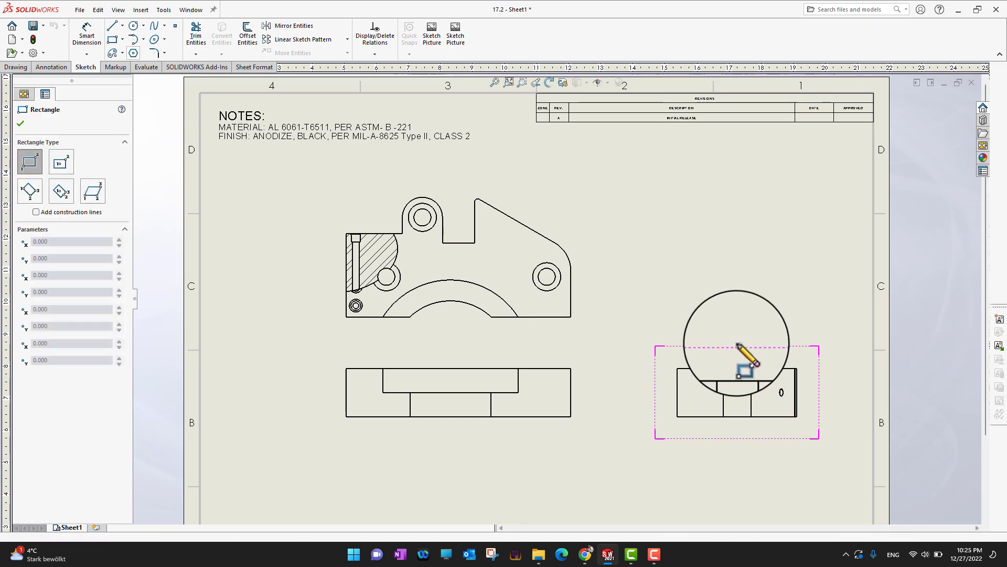
{"action": "mouse_move", "coordinate": [730, 323]}
{"action": "left_mouse_down"}
{"action": "mouse_move", "coordinate": [795, 374]}
{"action": "mouse_move", "coordinate": [823, 438]}
{"action": "left_mouse_up"}
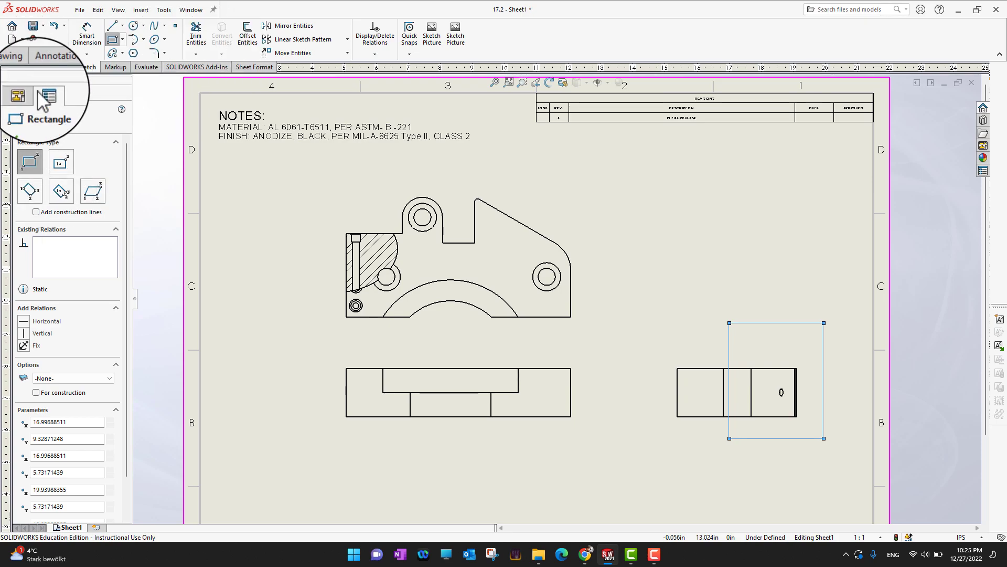
{"action": "left_click", "coordinate": [20, 123]}
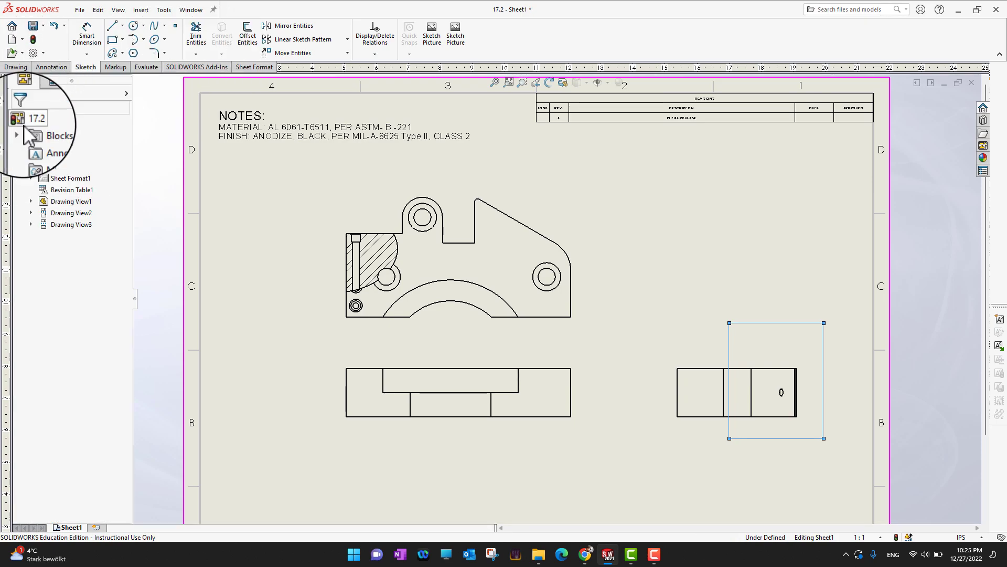
- Crop the side view to the sketched rectangle and dismiss the Epson research participation dialog without installing anything
{"action": "left_click", "coordinate": [16, 67]}
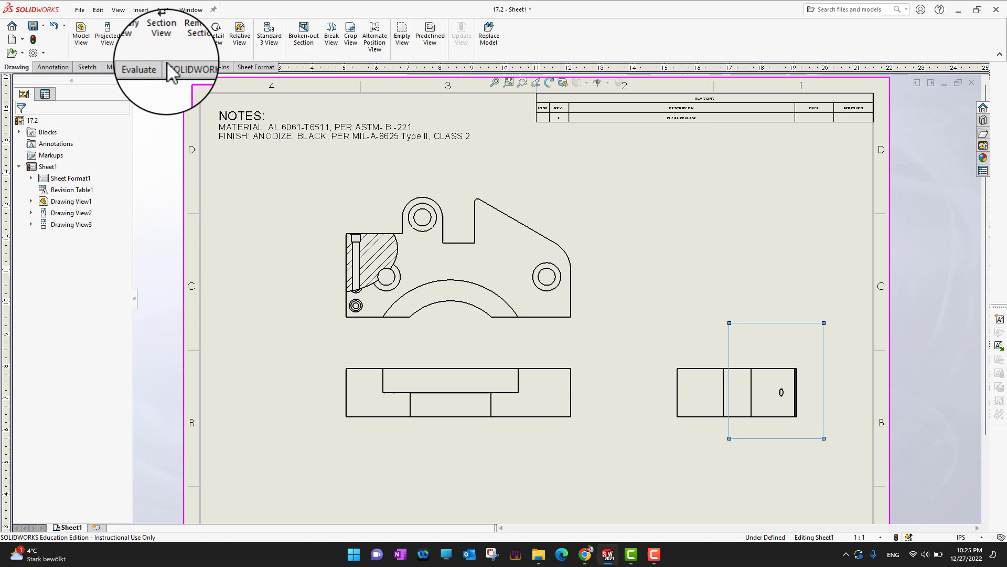
{"action": "left_click", "coordinate": [356, 43]}
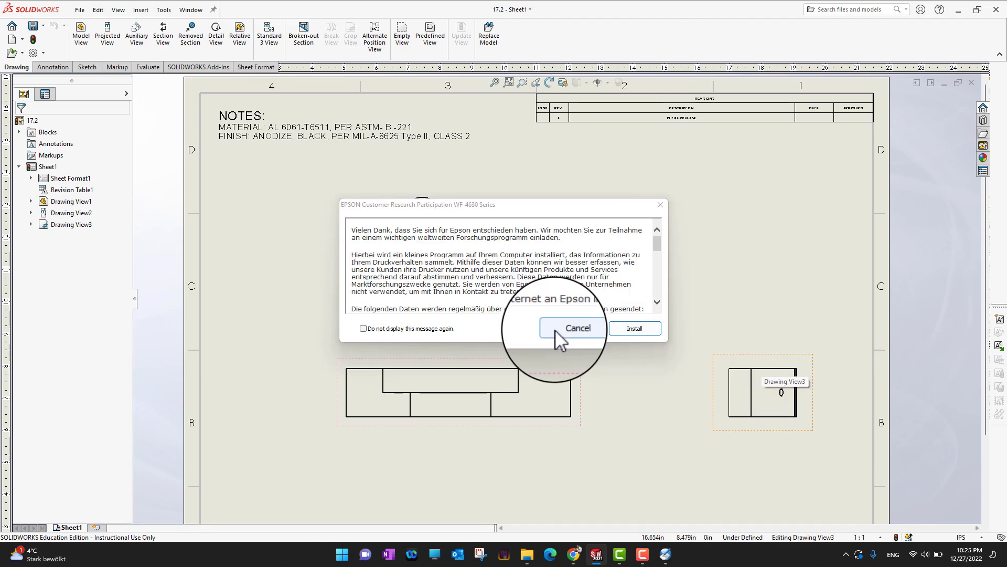
{"action": "left_click", "coordinate": [571, 328]}
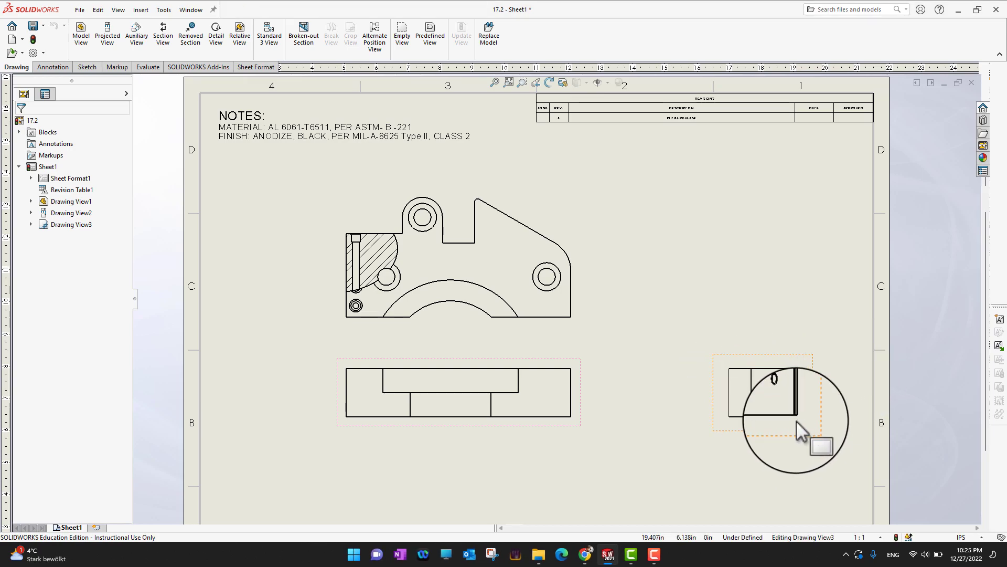
{"action": "scroll", "coordinate": [796, 421], "scroll_direction": "down", "scroll_amount": 1}
{"action": "scroll", "coordinate": [758, 420], "scroll_direction": "up", "scroll_amount": 3}
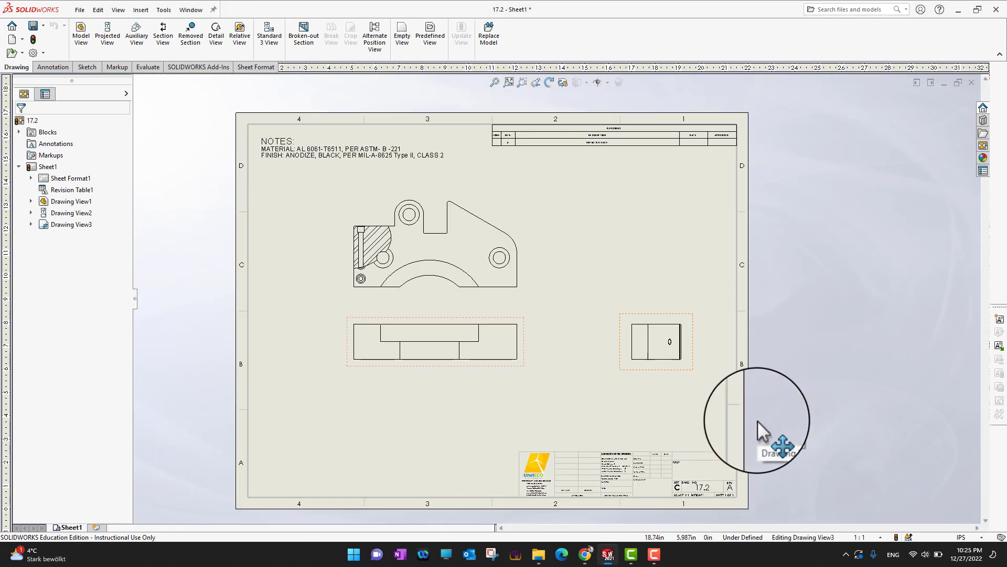
{"action": "scroll", "coordinate": [630, 362], "scroll_direction": "down", "scroll_amount": 2}
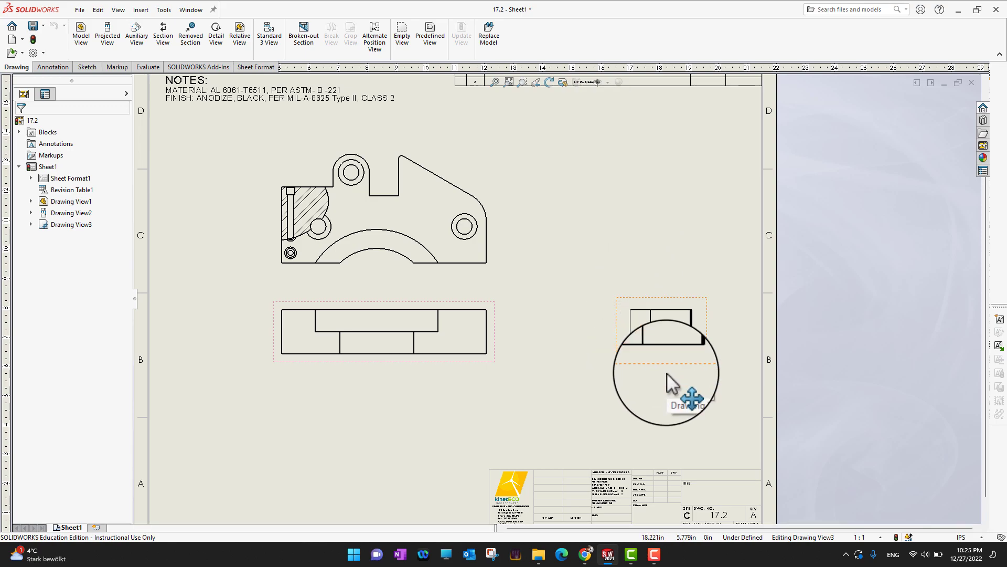
{"action": "key", "text": "f"}
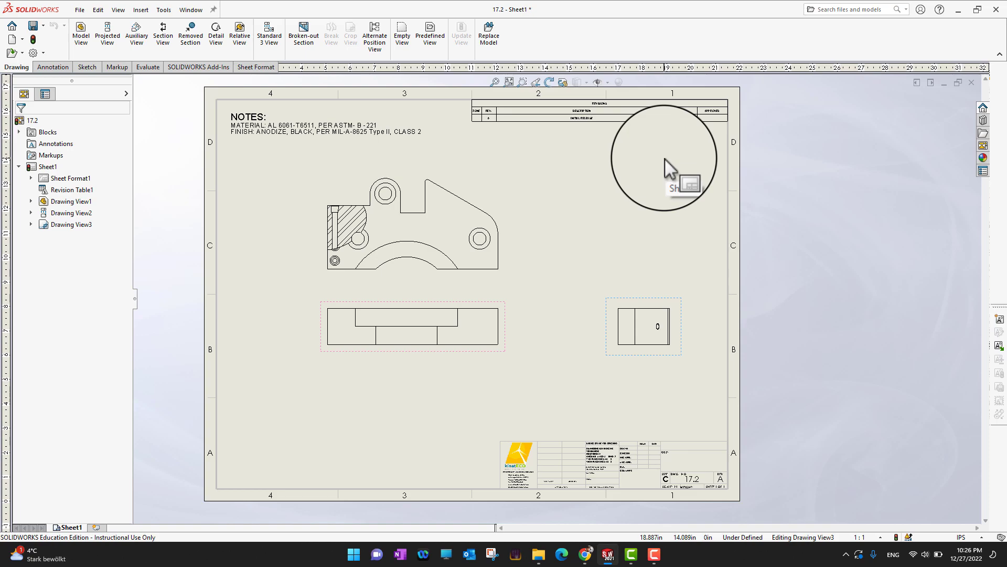
{"action": "left_click", "coordinate": [405, 52]}
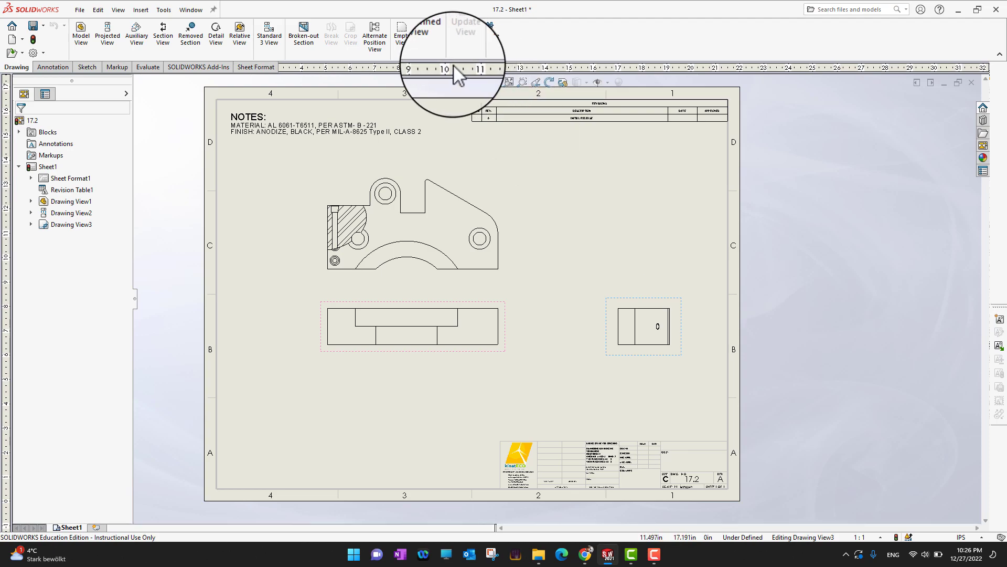
{"action": "left_click", "coordinate": [427, 59]}
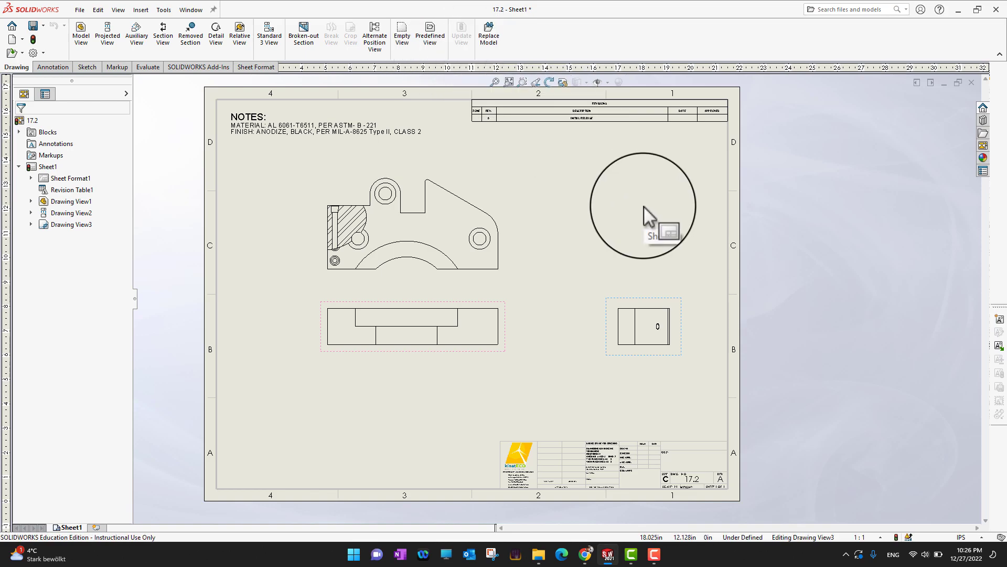